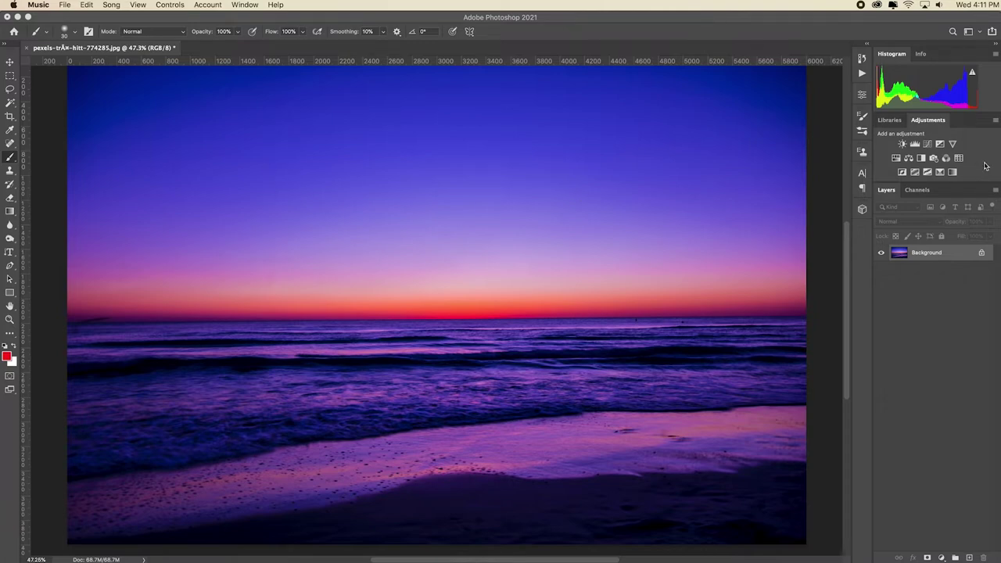
# Add a Levels adjustment layer with input levels set to 20 and 213.
pyautogui.click(915, 144)
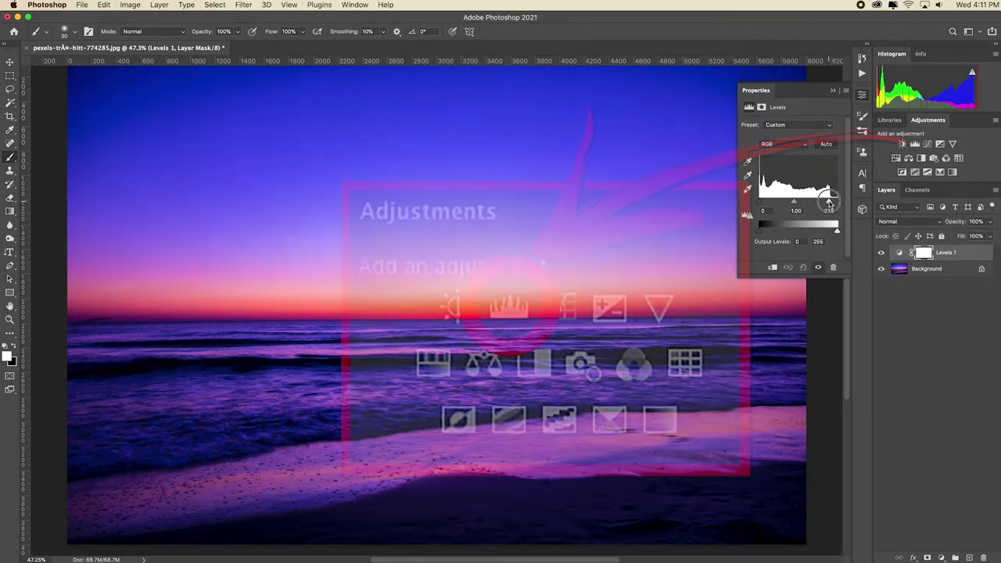
pyautogui.moveTo(837, 203); pyautogui.dragTo(823, 201)
pyautogui.moveTo(759, 202); pyautogui.dragTo(769, 203)
pyautogui.click(834, 91)
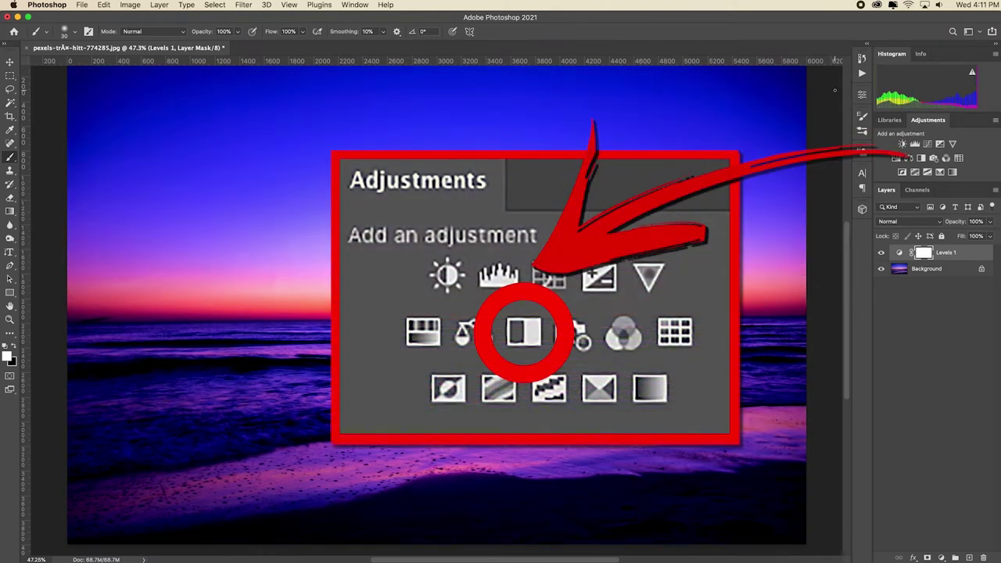
# Add a Black & White adjustment layer with Blues raised to 62 to brighten the sky.
pyautogui.click(922, 159)
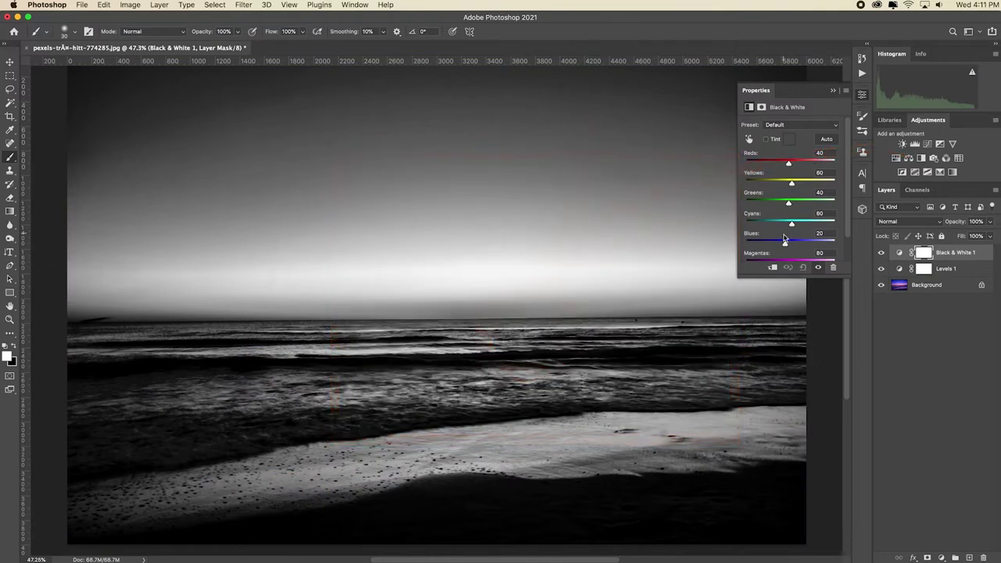
pyautogui.moveTo(787, 247); pyautogui.dragTo(791, 246)
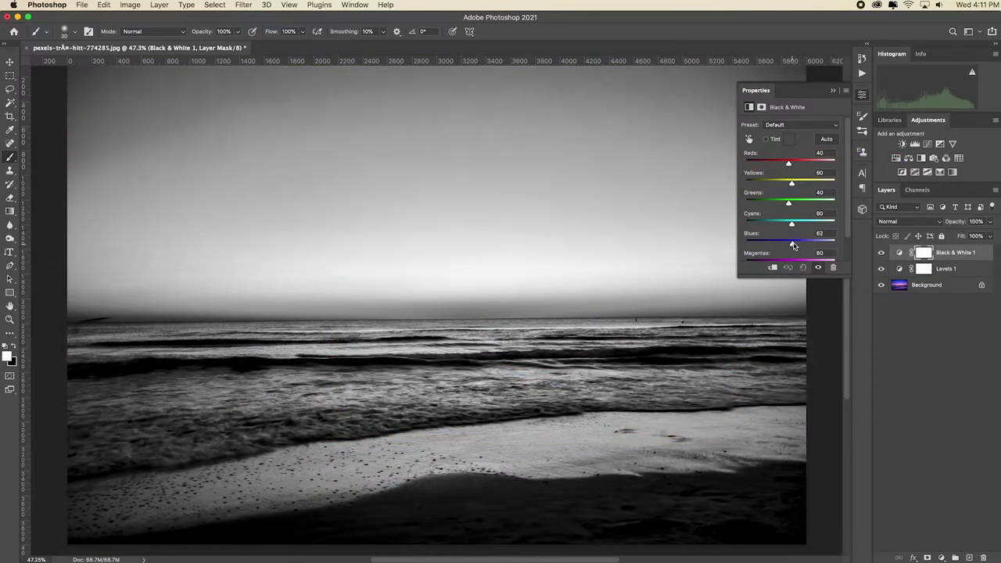
pyautogui.click(832, 90)
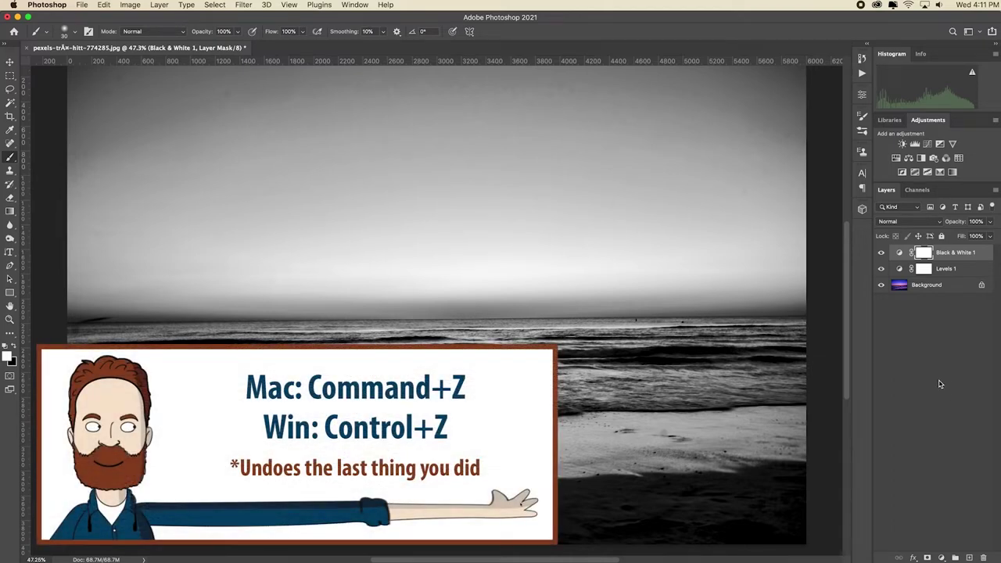
# Undo the Blues change and Black & White layer, redo both, then add empty Layer 1 on top.
pyautogui.press('super+z')
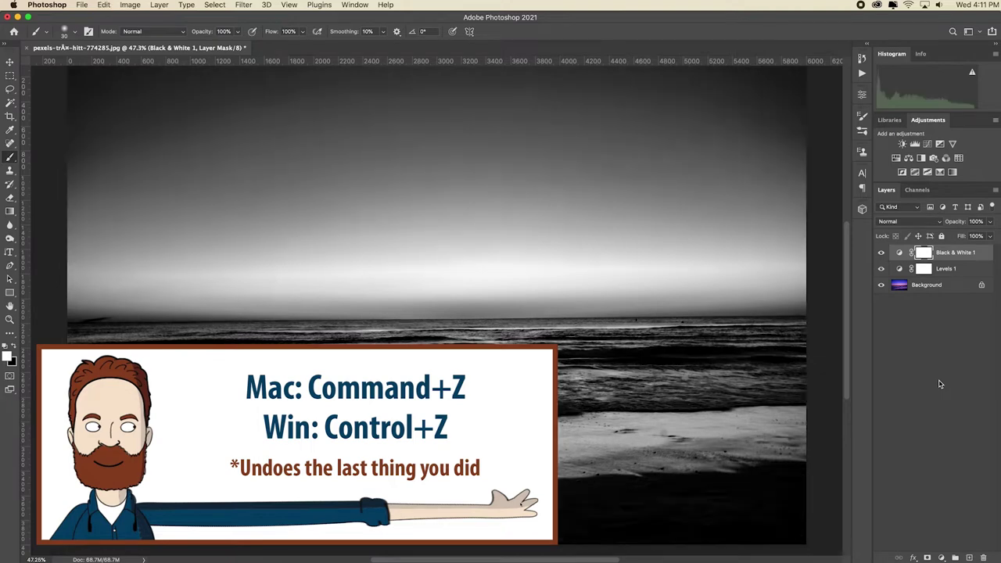
pyautogui.press('super+z')
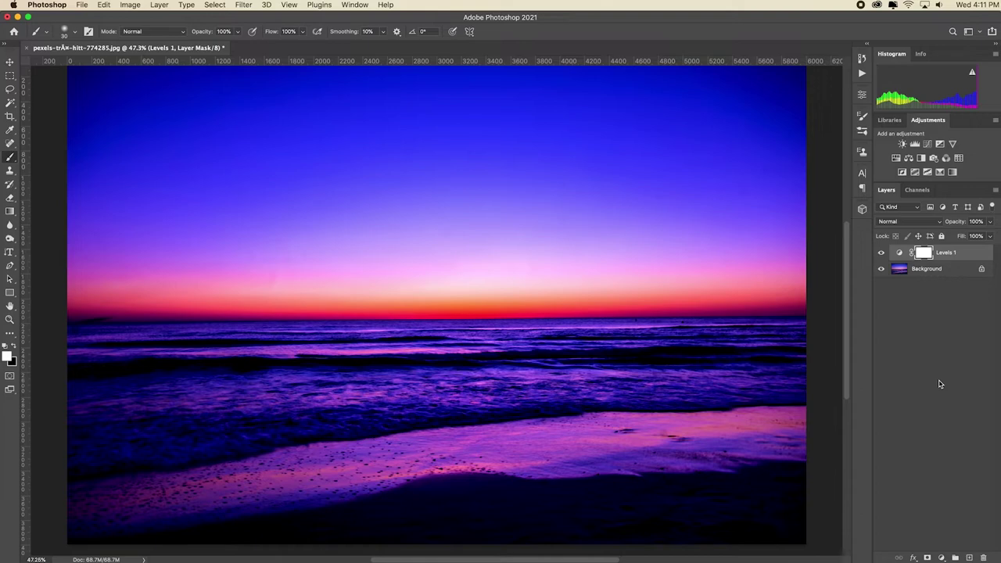
pyautogui.press('super+shift+z')
pyautogui.press('super+shift+z')
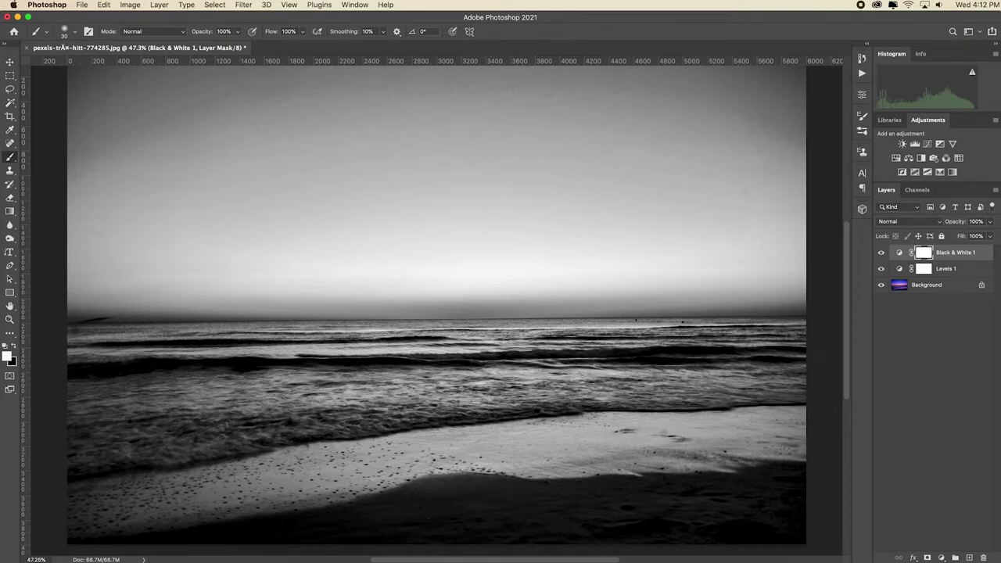
pyautogui.click(969, 557)
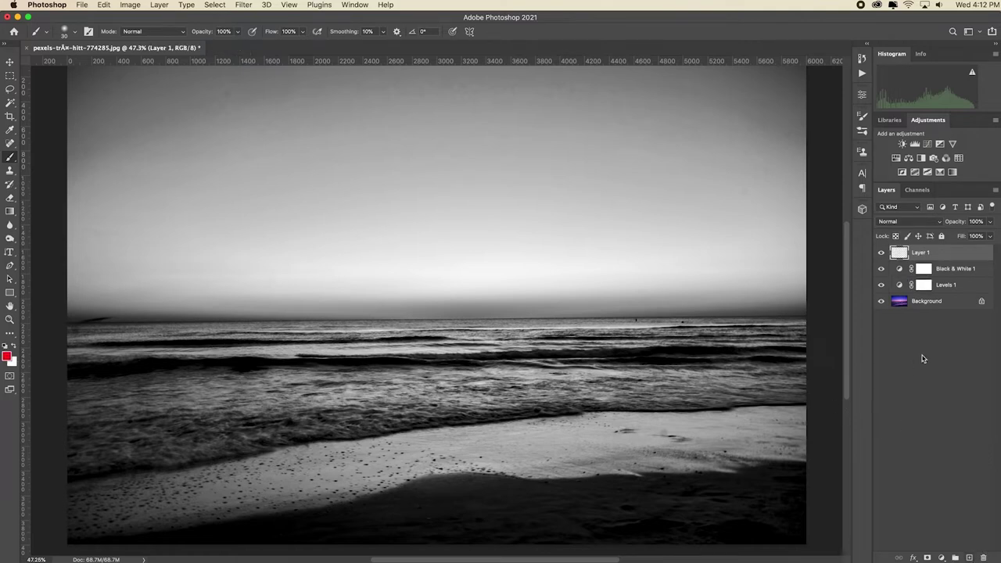
pyautogui.click(104, 4)
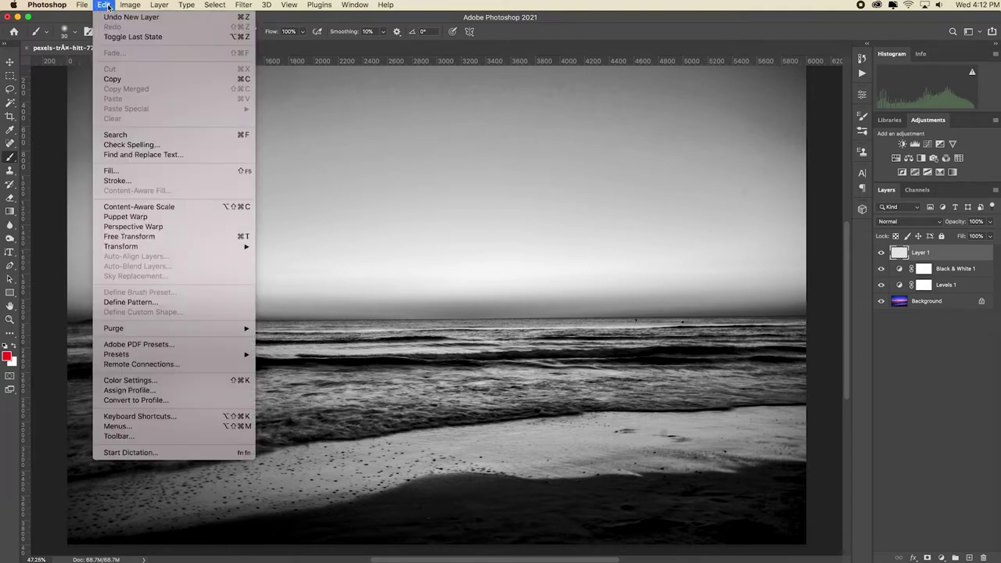
pyautogui.click(132, 16)
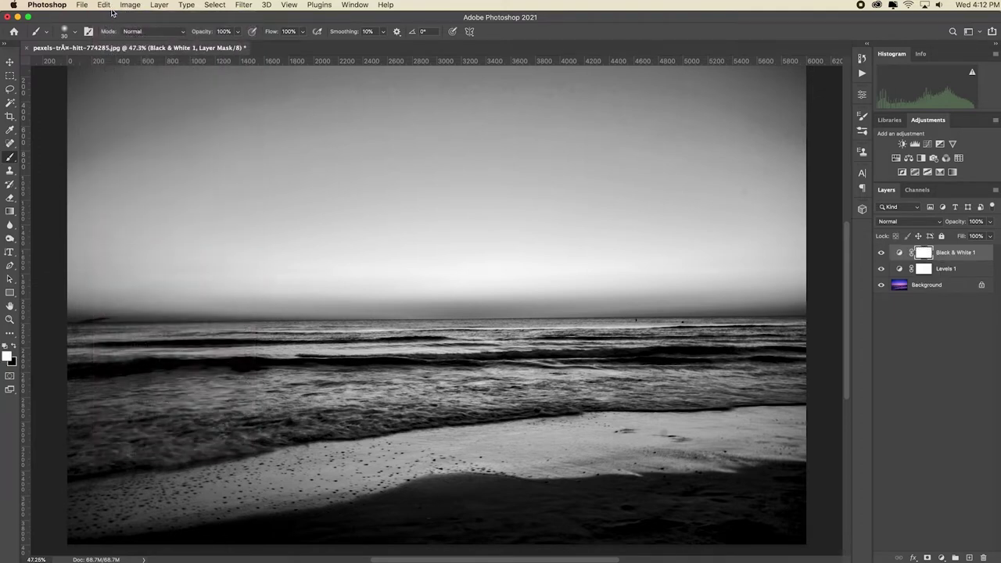
pyautogui.click(107, 6)
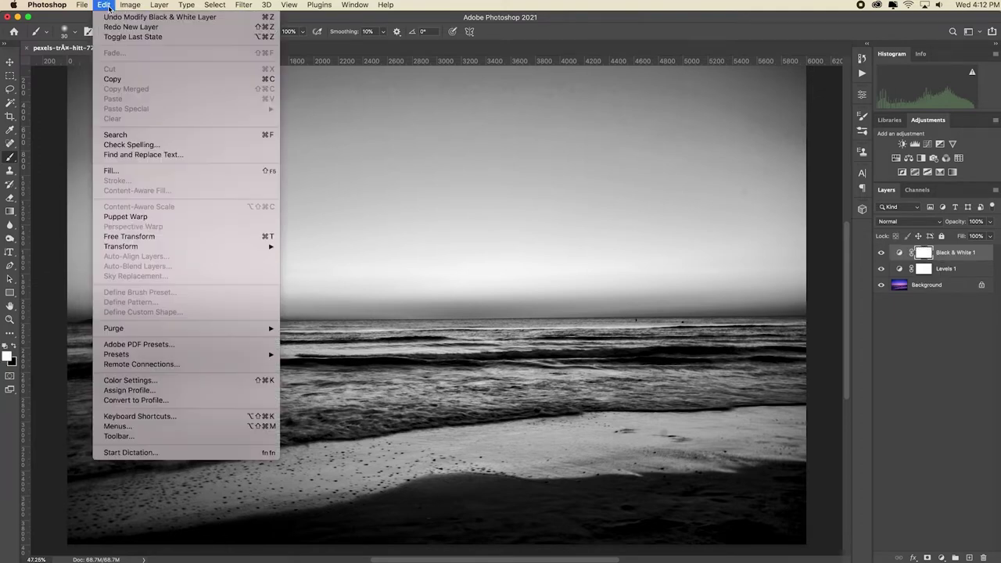
pyautogui.click(156, 28)
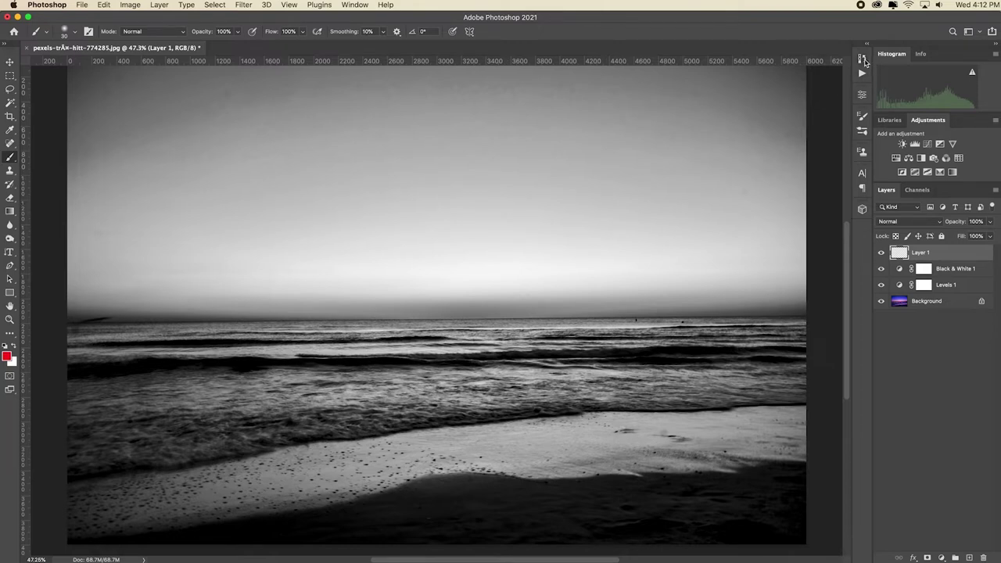
# Show the History panel, toggle it off and on via the Window menu, and adjust its height.
pyautogui.click(863, 60)
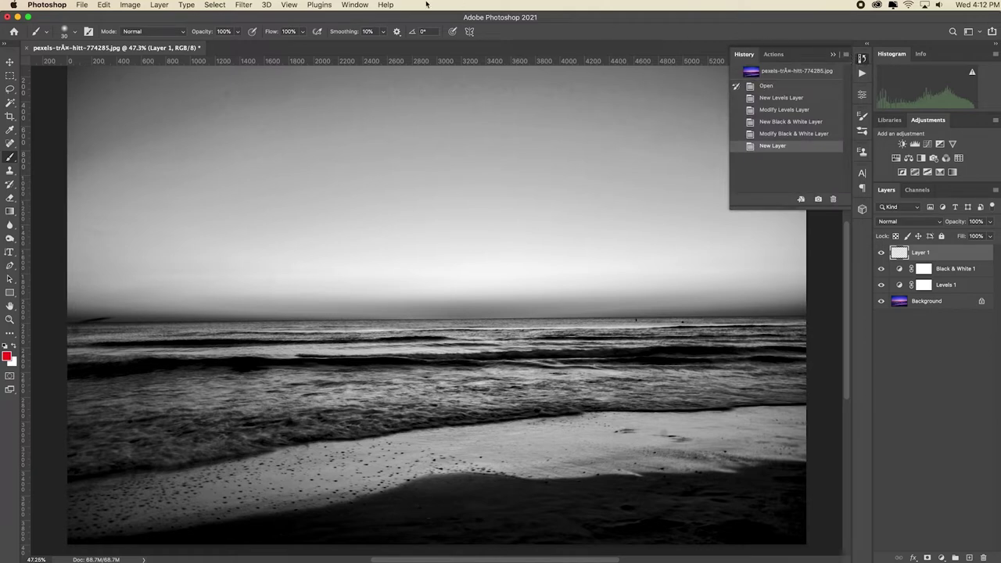
pyautogui.click(355, 5)
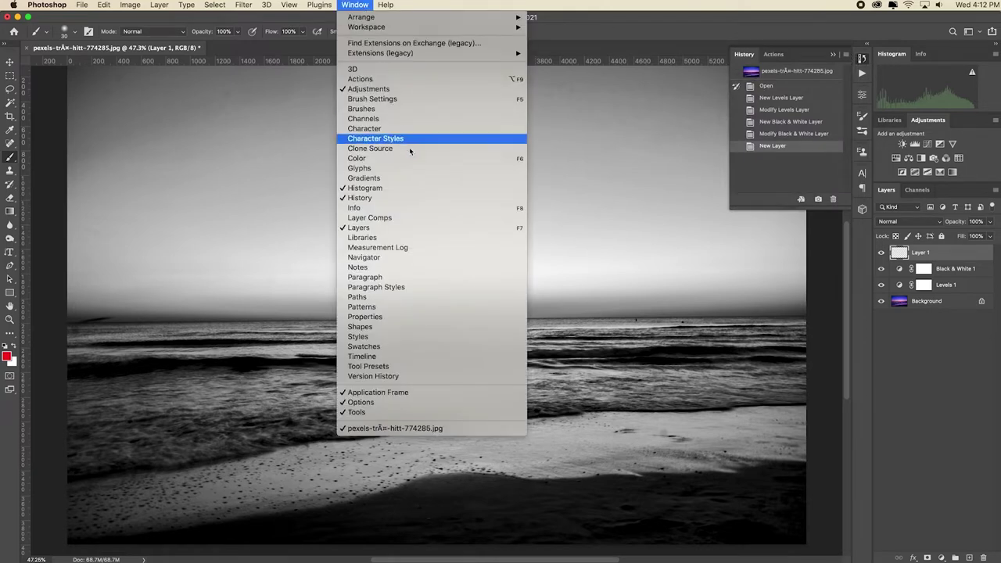
pyautogui.click(430, 198)
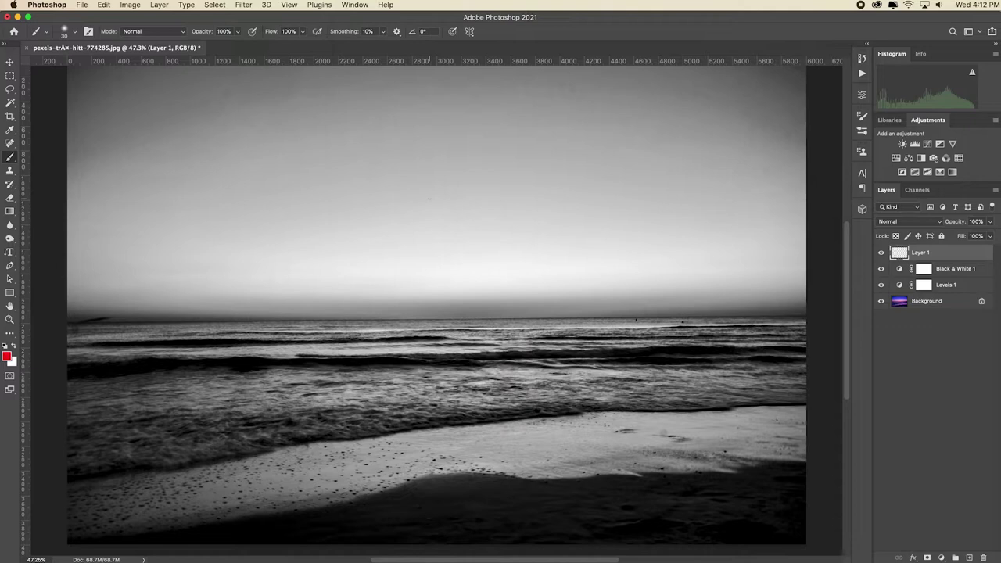
pyautogui.click(353, 5)
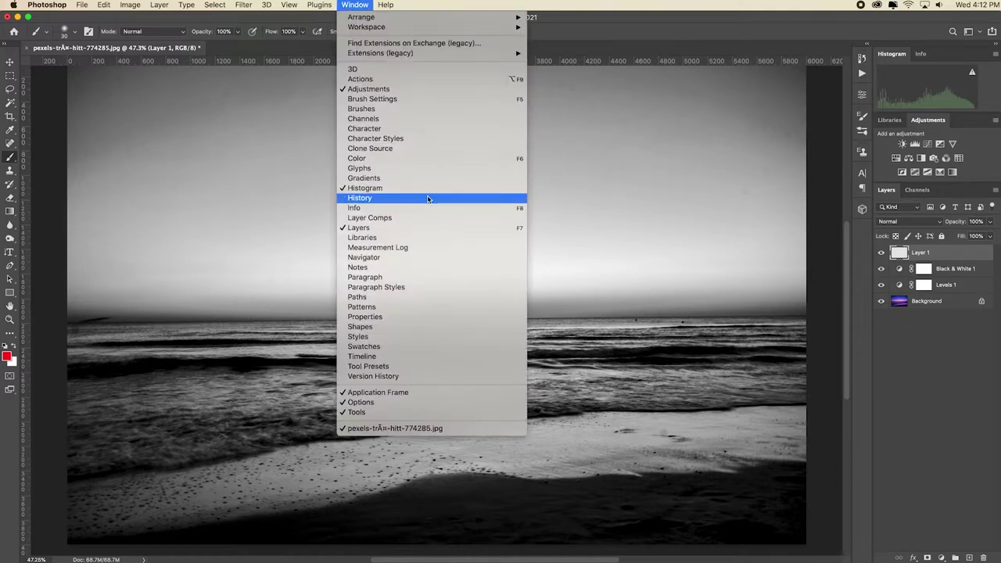
pyautogui.click(429, 197)
pyautogui.moveTo(770, 208); pyautogui.dragTo(764, 237)
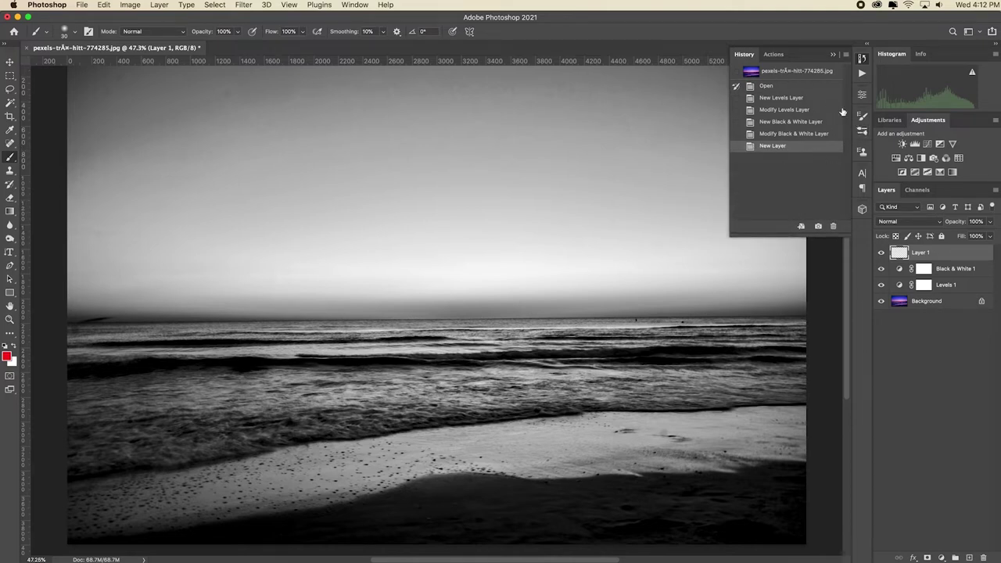
# Step through each History state from Open to New Layer and back.
pyautogui.click(825, 88)
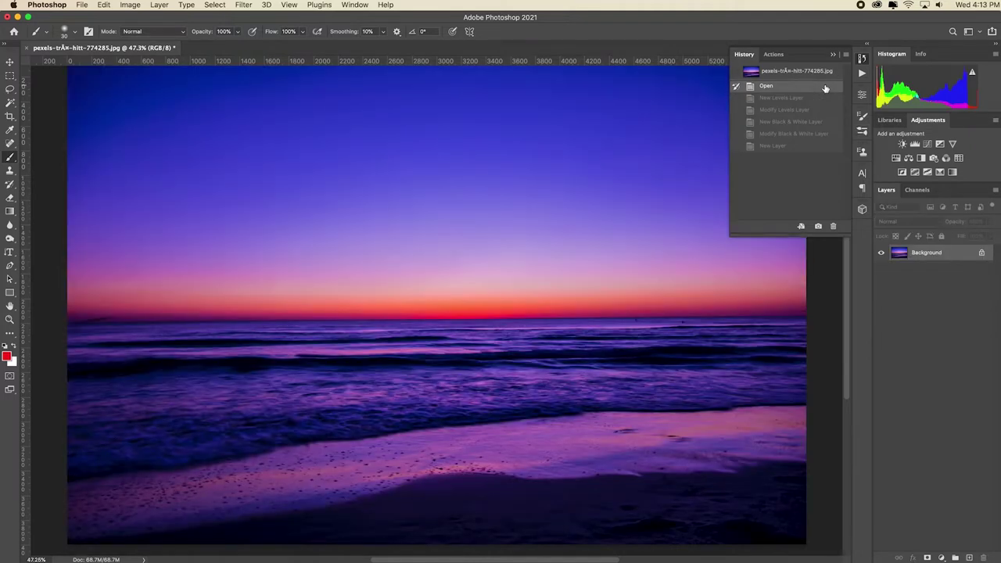
pyautogui.click(823, 99)
pyautogui.click(821, 112)
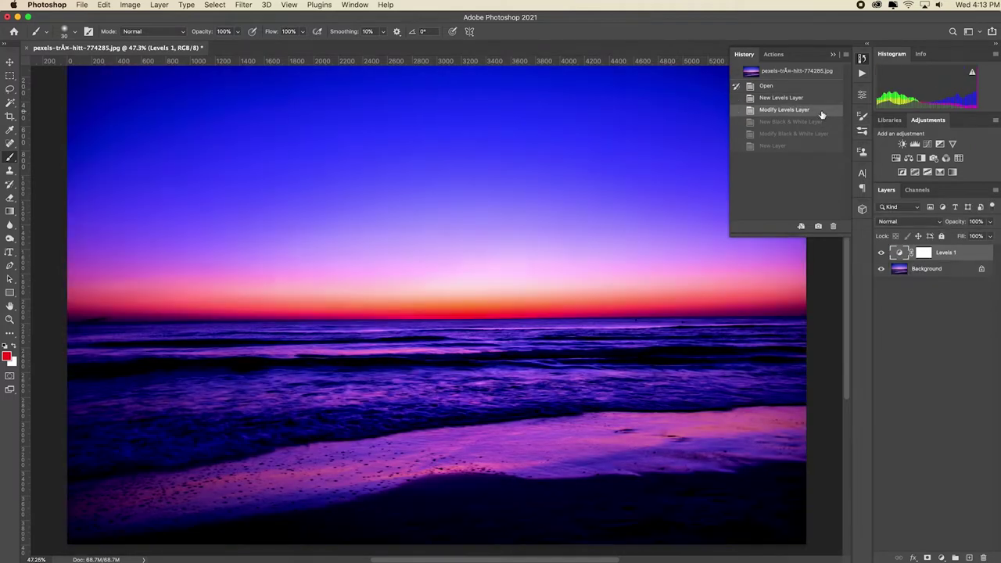
pyautogui.click(824, 123)
pyautogui.click(821, 135)
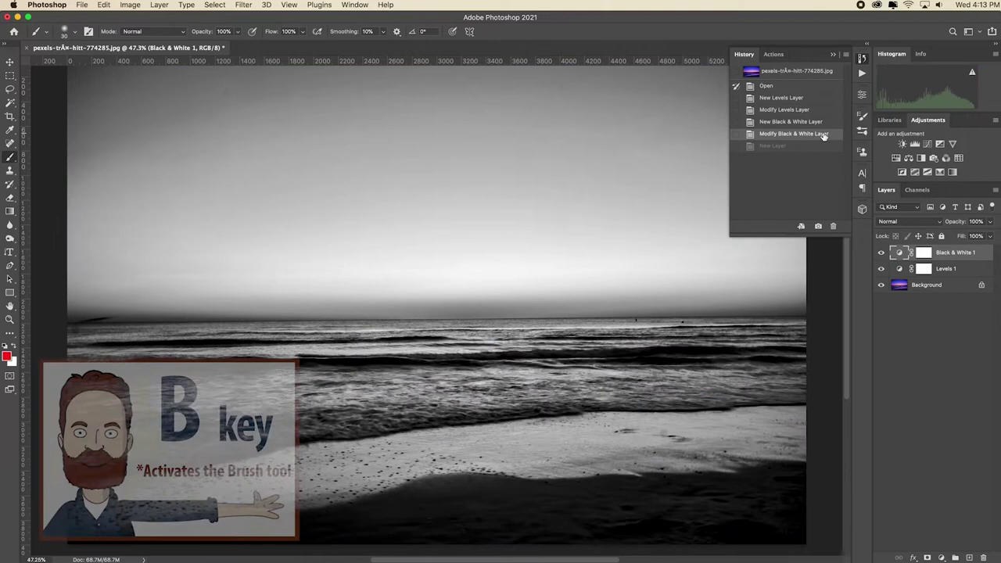
pyautogui.click(820, 145)
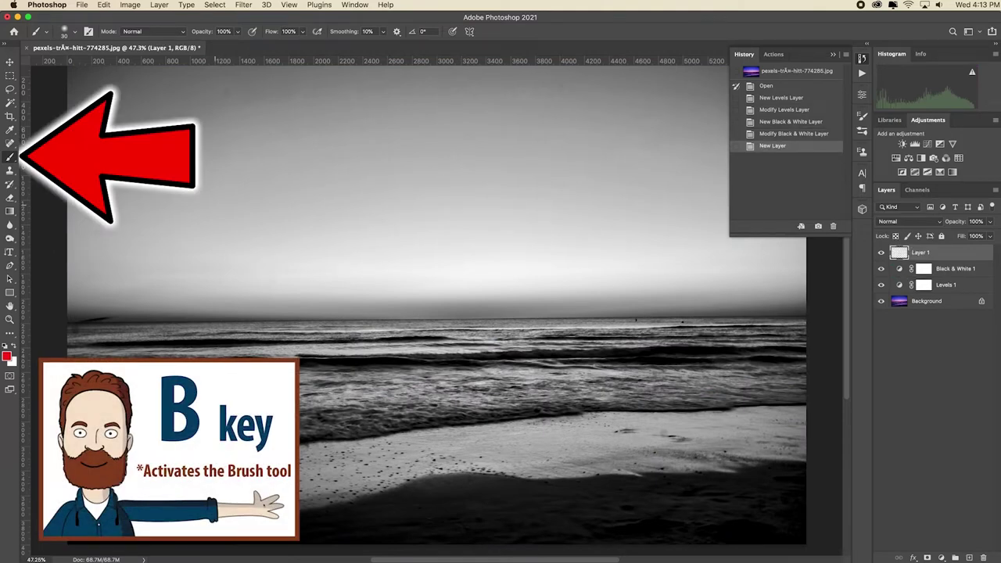
# Paint two crossing red brush strokes, then undo back to the Modify Levels Layer state.
pyautogui.moveTo(253, 139); pyautogui.dragTo(552, 482)
pyautogui.moveTo(531, 181); pyautogui.dragTo(174, 452)
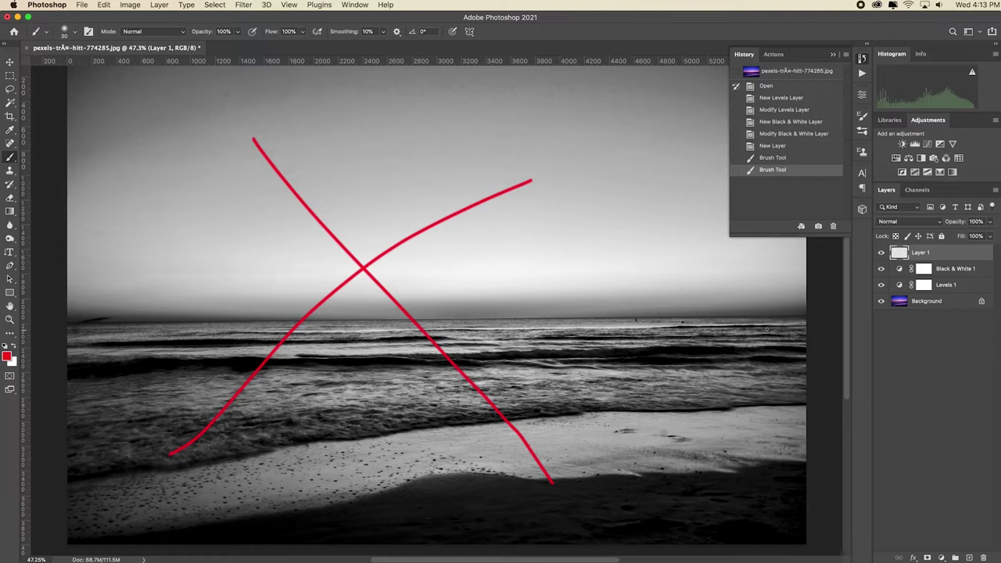
pyautogui.press('super+z')
pyautogui.press('super+z')
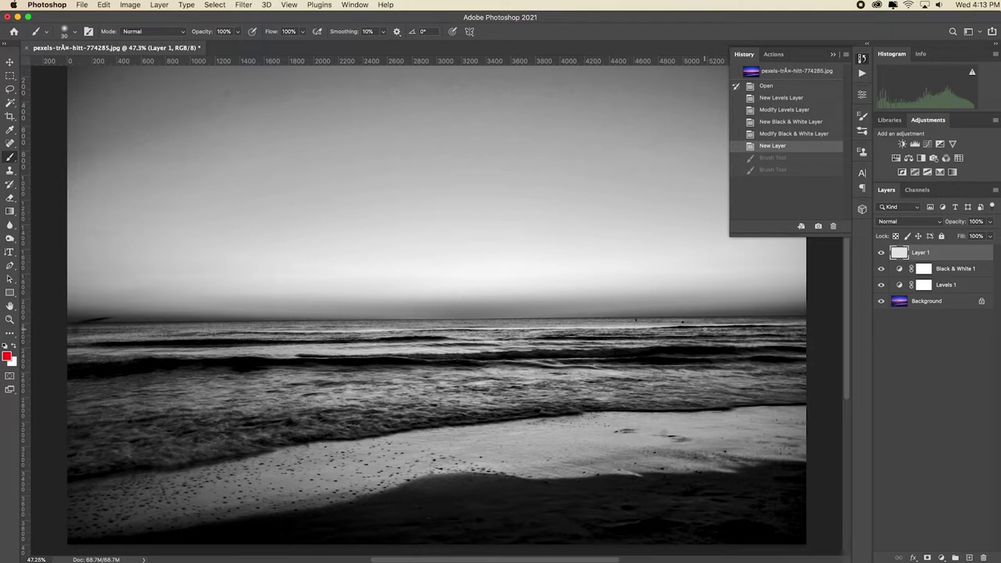
pyautogui.press('super+z')
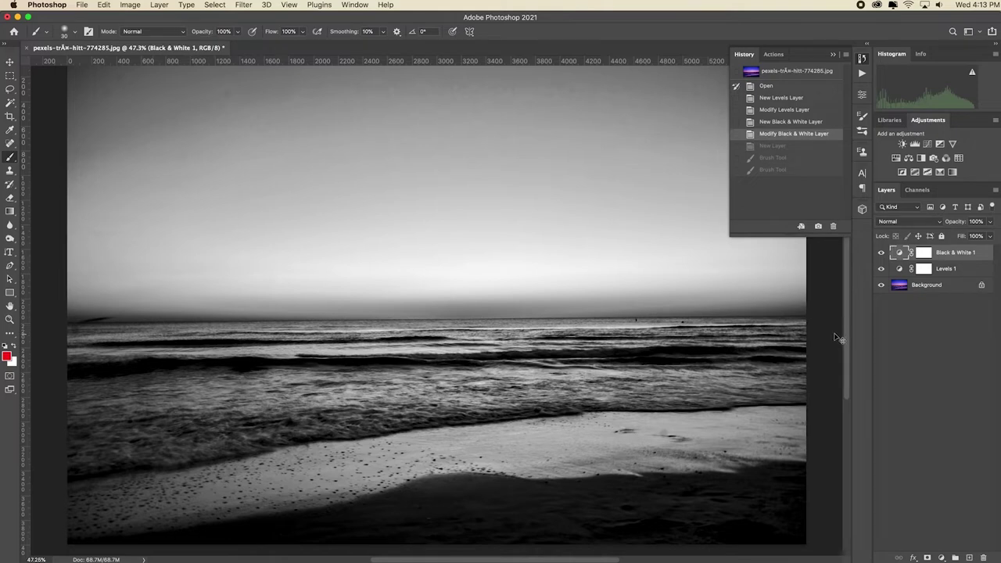
pyautogui.press('super+z')
pyautogui.press('super+z')
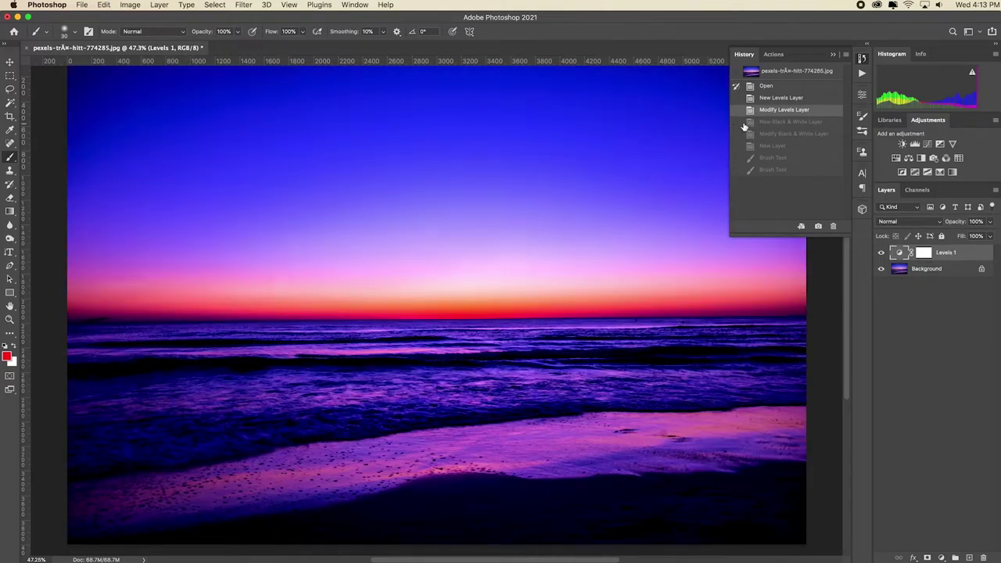
# Restore History states through both red strokes, then return to before the strokes.
pyautogui.click(788, 122)
pyautogui.click(788, 134)
pyautogui.click(788, 146)
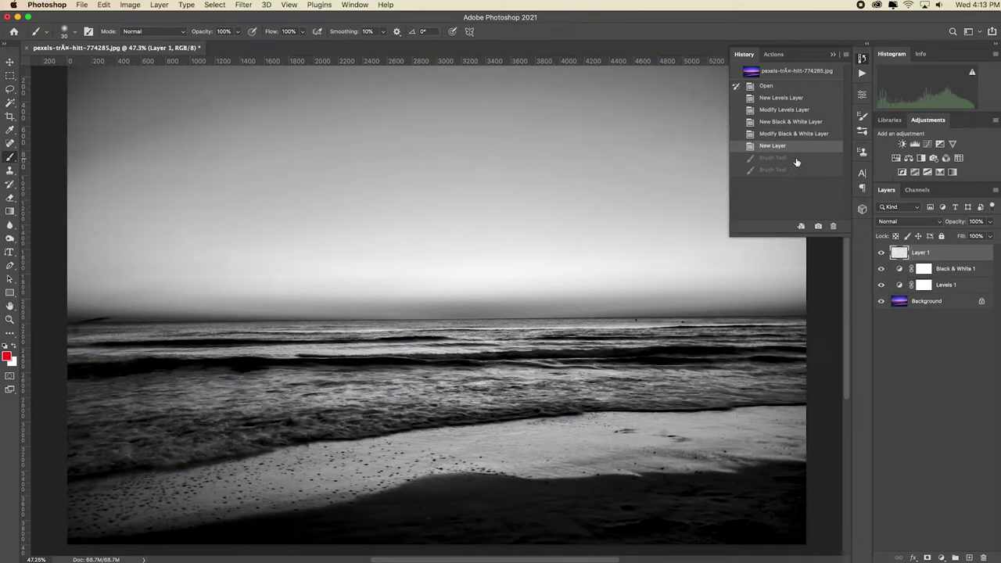
pyautogui.click(796, 159)
pyautogui.click(799, 170)
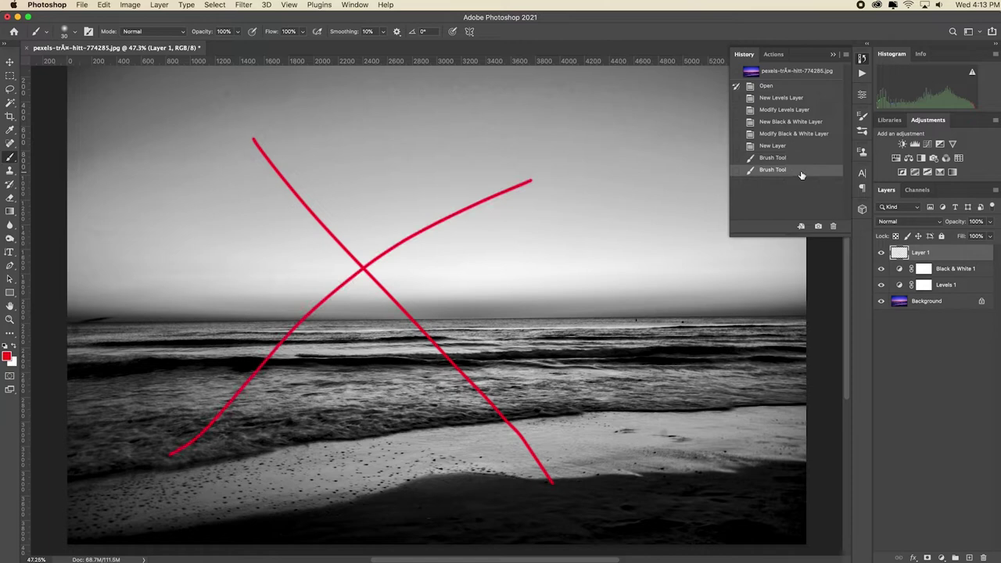
pyautogui.click(794, 148)
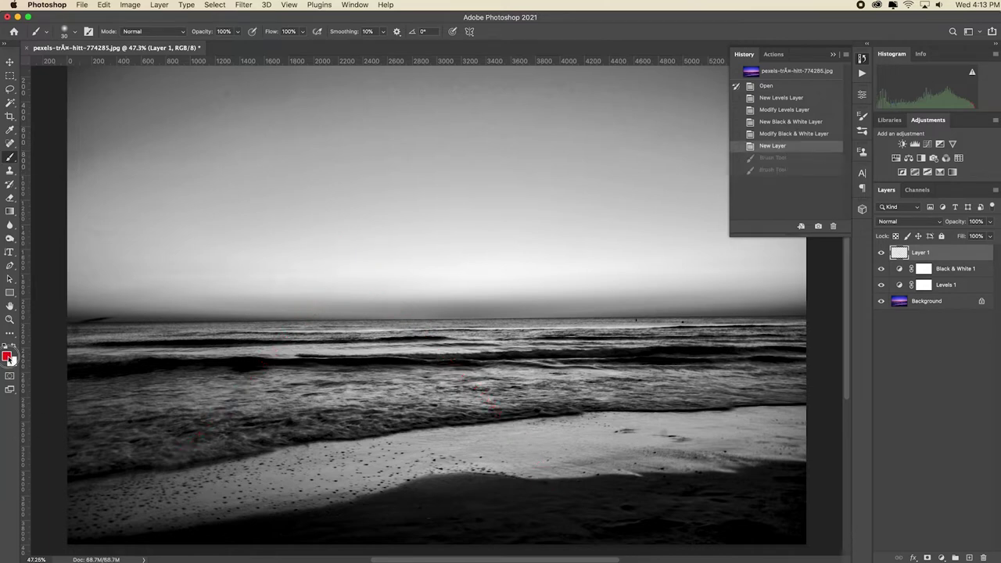
# Change the foreground colour from red to blue.
pyautogui.click(6, 357)
pyautogui.click(852, 394)
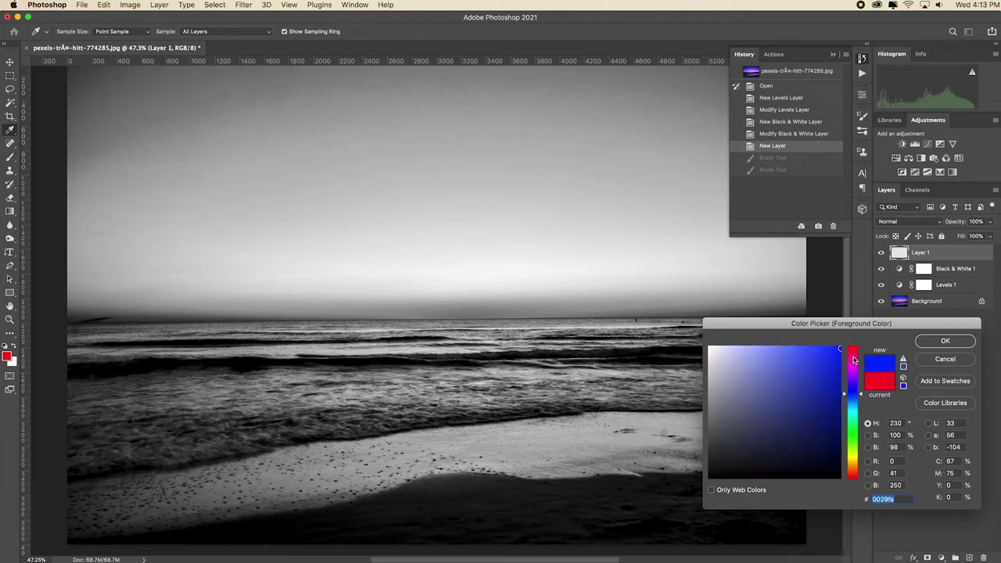
pyautogui.click(945, 341)
# Paint five blue brush strokes across the photo, then undo them.
pyautogui.press('b')
pyautogui.moveTo(309, 155); pyautogui.dragTo(514, 409)
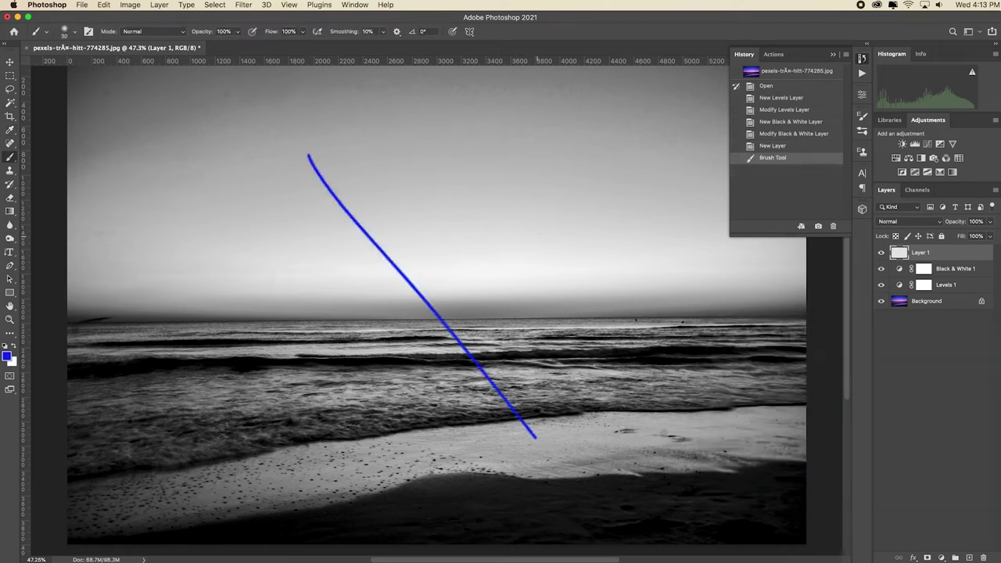
pyautogui.moveTo(539, 233)
pyautogui.mouseDown()
pyautogui.moveTo(268, 398)
pyautogui.moveTo(233, 436)
pyautogui.mouseUp()
pyautogui.moveTo(458, 187); pyautogui.dragTo(188, 348)
pyautogui.moveTo(223, 458)
pyautogui.mouseDown()
pyautogui.moveTo(356, 55)
pyautogui.moveTo(145, 119)
pyautogui.mouseUp()
pyautogui.moveTo(379, 205)
pyautogui.mouseDown()
pyautogui.moveTo(413, 356)
pyautogui.moveTo(772, 514)
pyautogui.mouseUp()
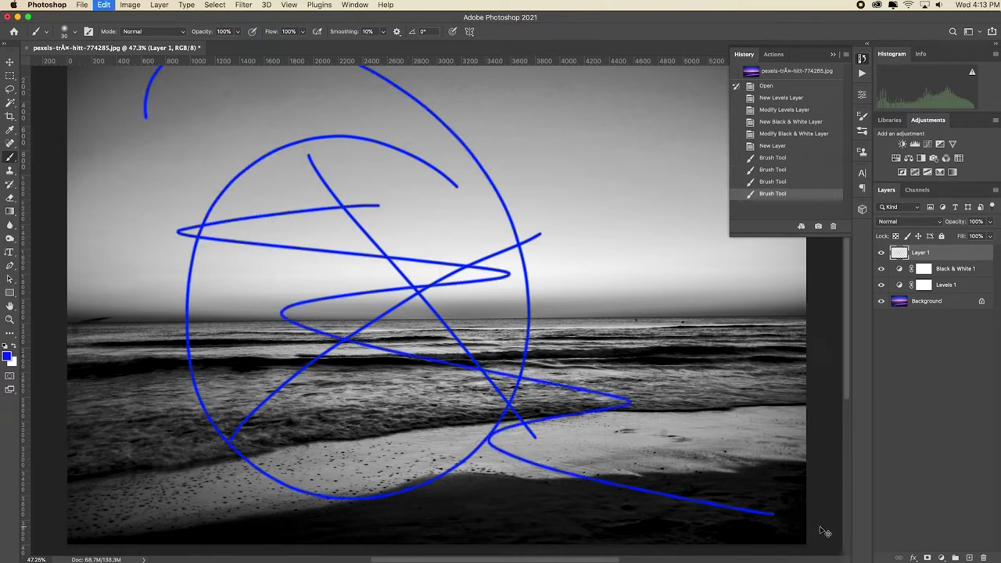
pyautogui.press('super+z')
pyautogui.press('super+z')
pyautogui.press('super+z')
pyautogui.press('super+z')
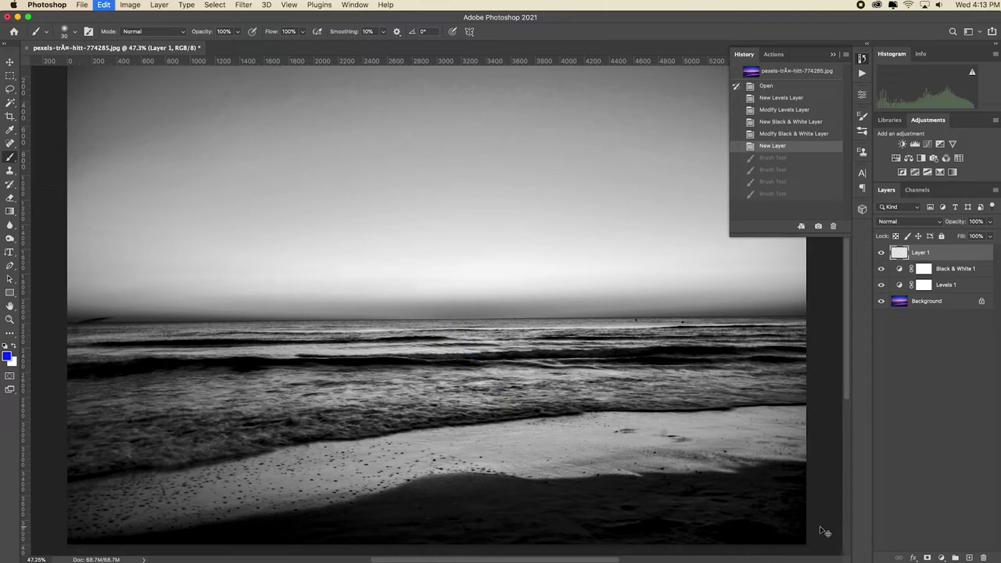
pyautogui.press('super+z')
pyautogui.press('super+z')
pyautogui.press('super+z')
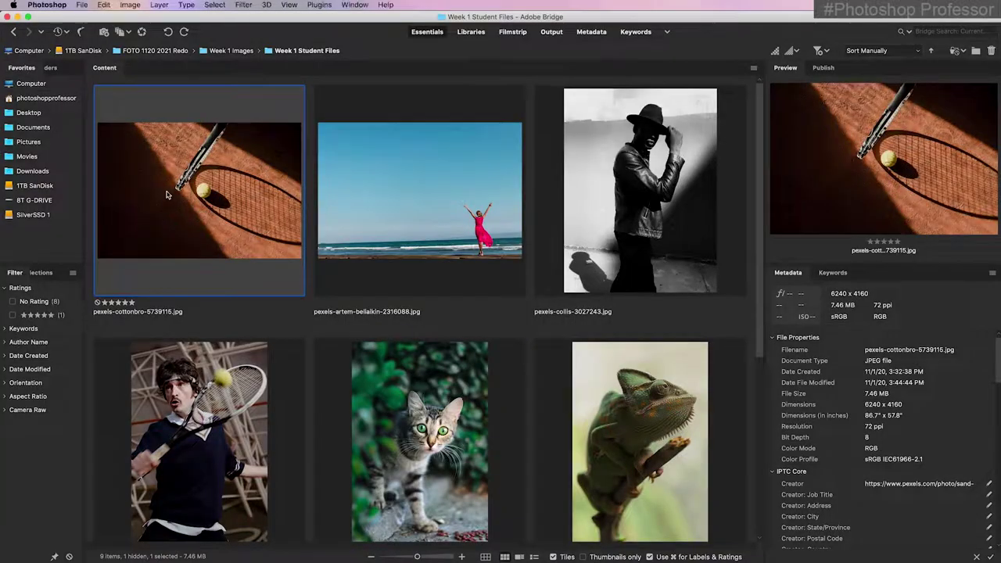
# Open the tennis court photo pexels-cottonbro-5739115.jpg from Bridge into Photoshop.
pyautogui.doubleClick(166, 195)
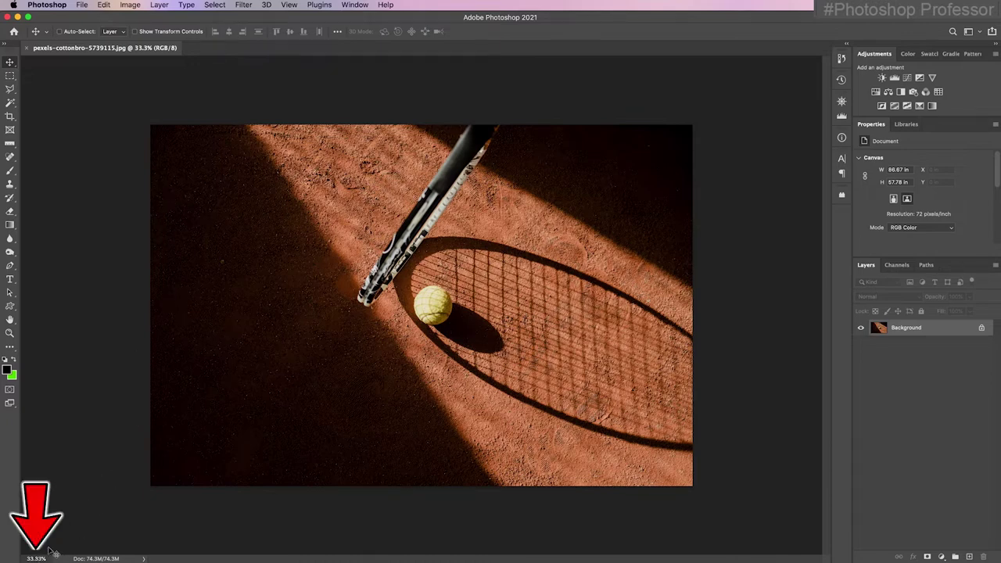
pyautogui.press('super+0')
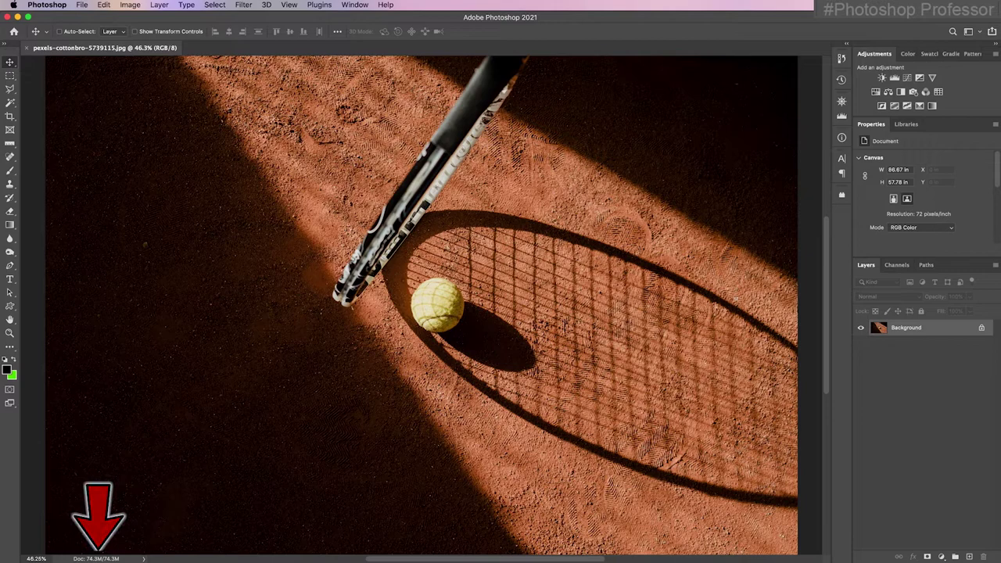
pyautogui.click(141, 558)
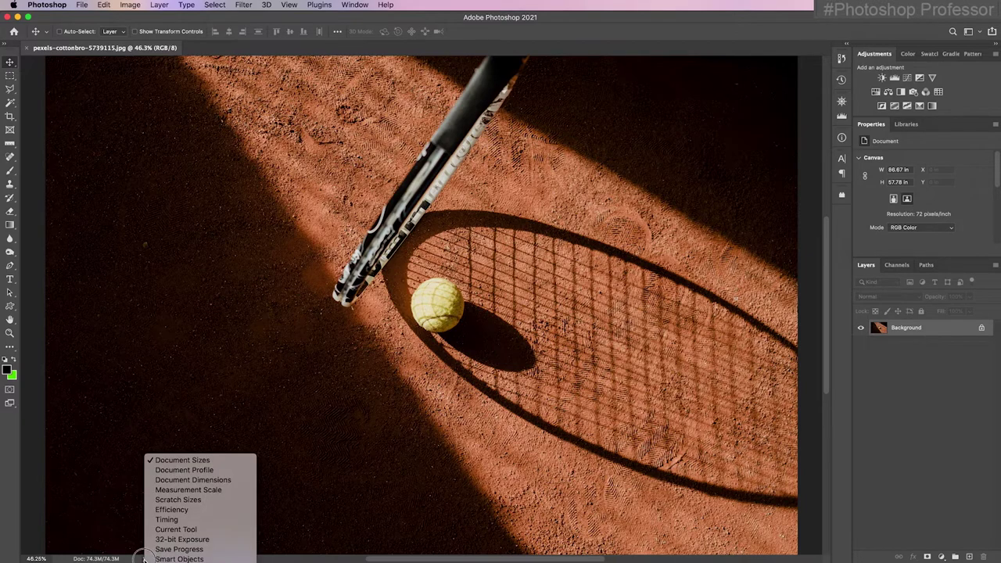
pyautogui.click(143, 558)
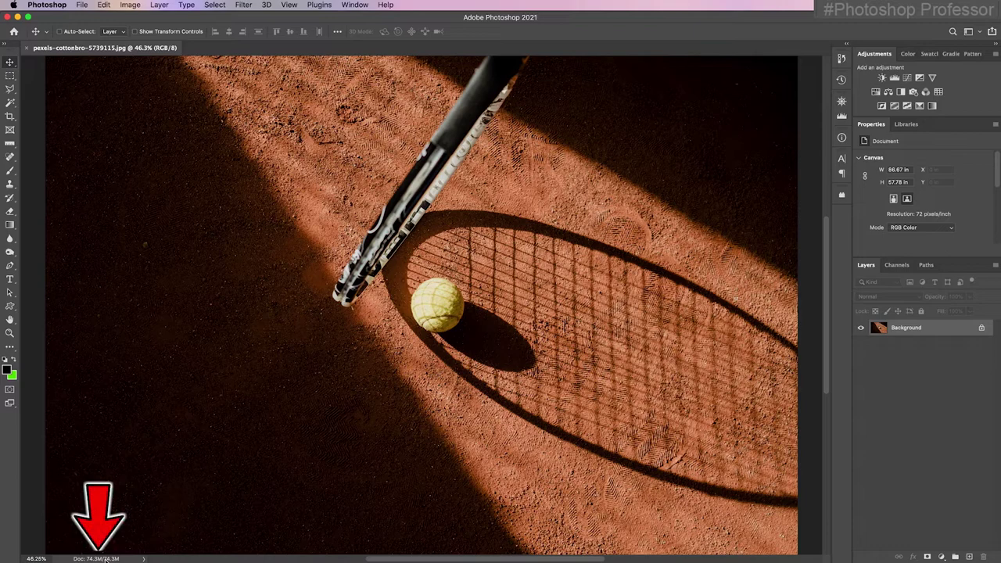
pyautogui.click(104, 560)
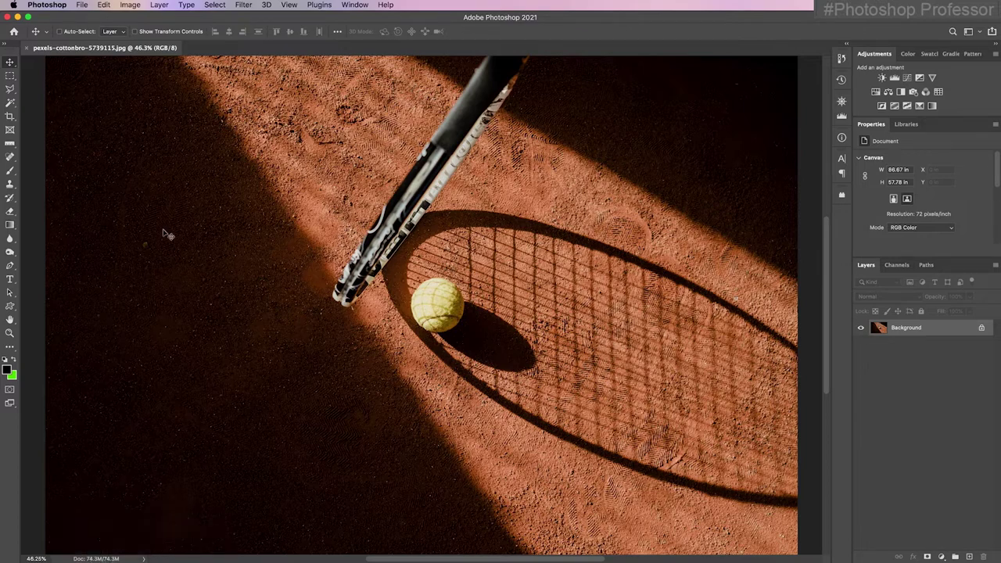
# Open Image Size and enlarge its window so the preview shows the ball.
pyautogui.click(131, 6)
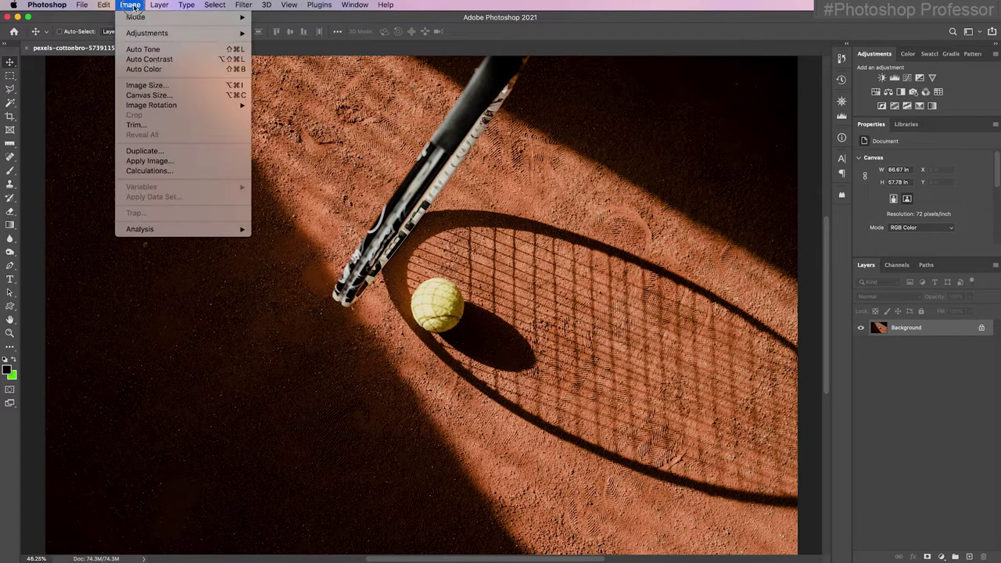
pyautogui.click(188, 84)
pyautogui.moveTo(331, 94); pyautogui.dragTo(287, 124)
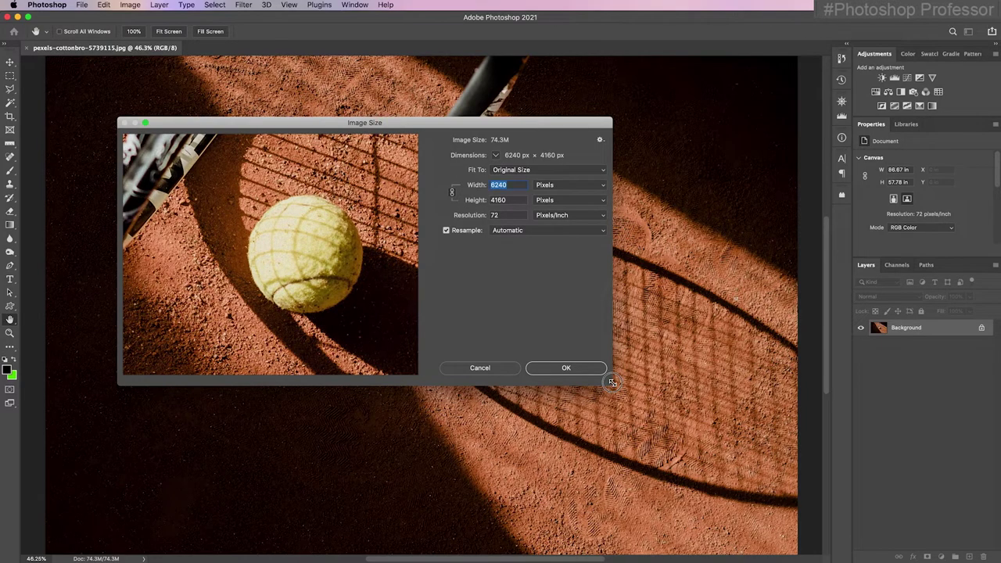
pyautogui.moveTo(611, 382); pyautogui.dragTo(461, 469)
pyautogui.moveTo(477, 415); pyautogui.dragTo(641, 366)
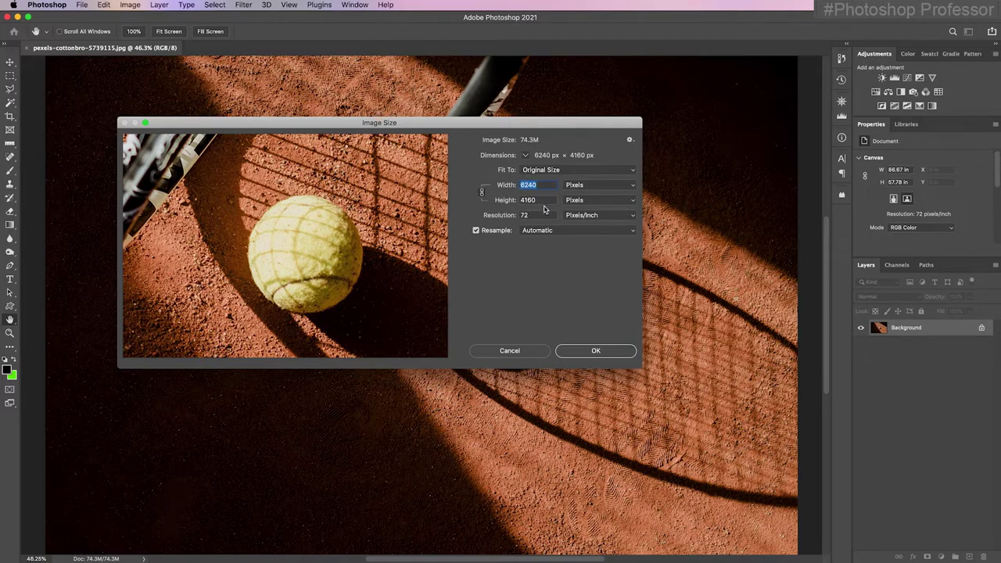
# Try unlinked proportions and widths of 300 and 3000, keeping Pixels as the unit.
pyautogui.click(483, 192)
pyautogui.write('300')
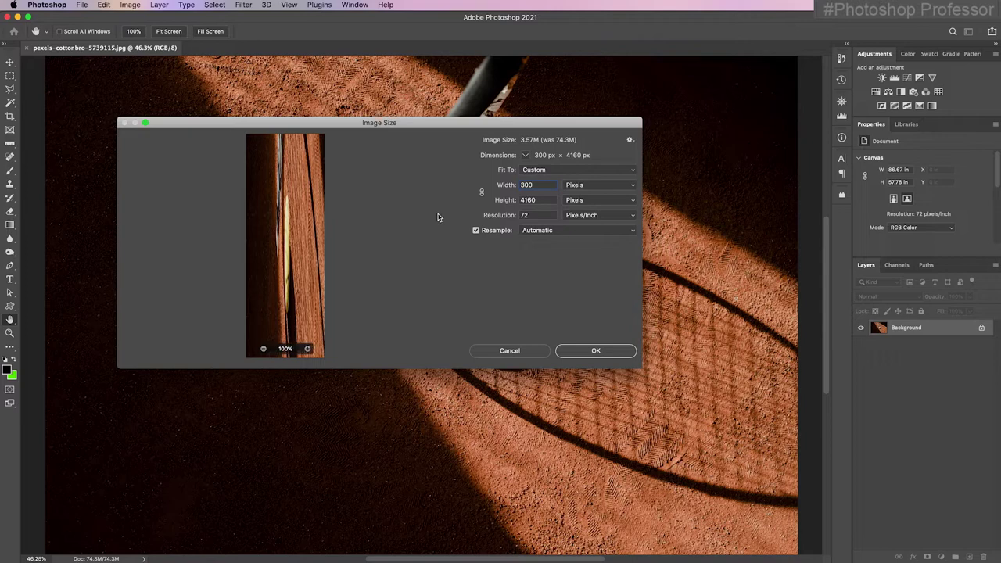
pyautogui.click(482, 194)
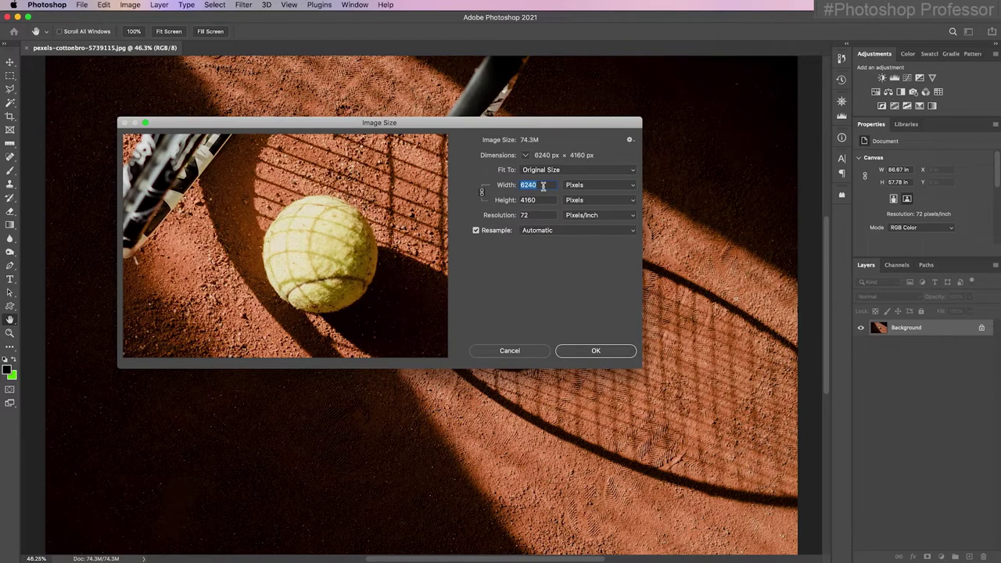
pyautogui.write('3000')
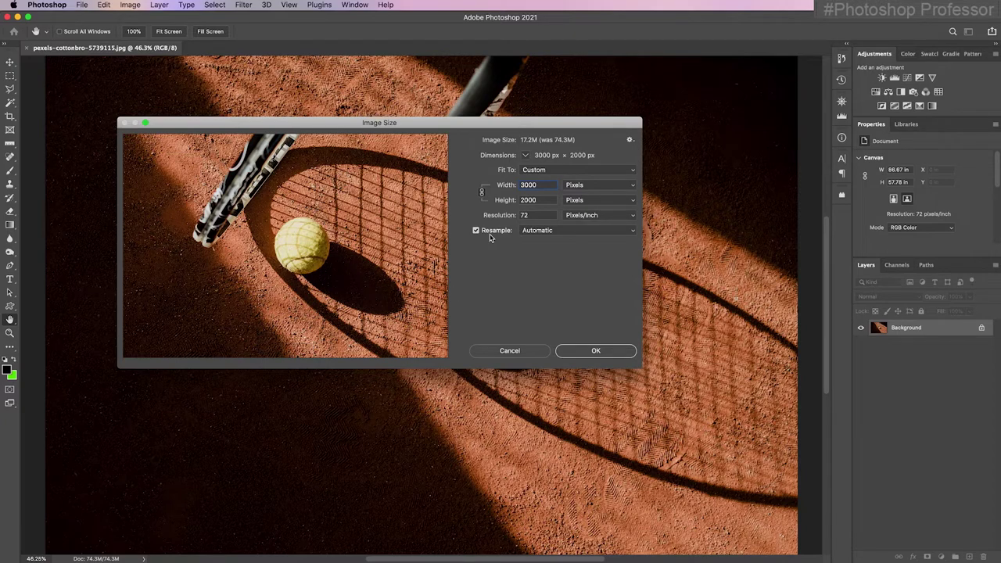
pyautogui.click(633, 187)
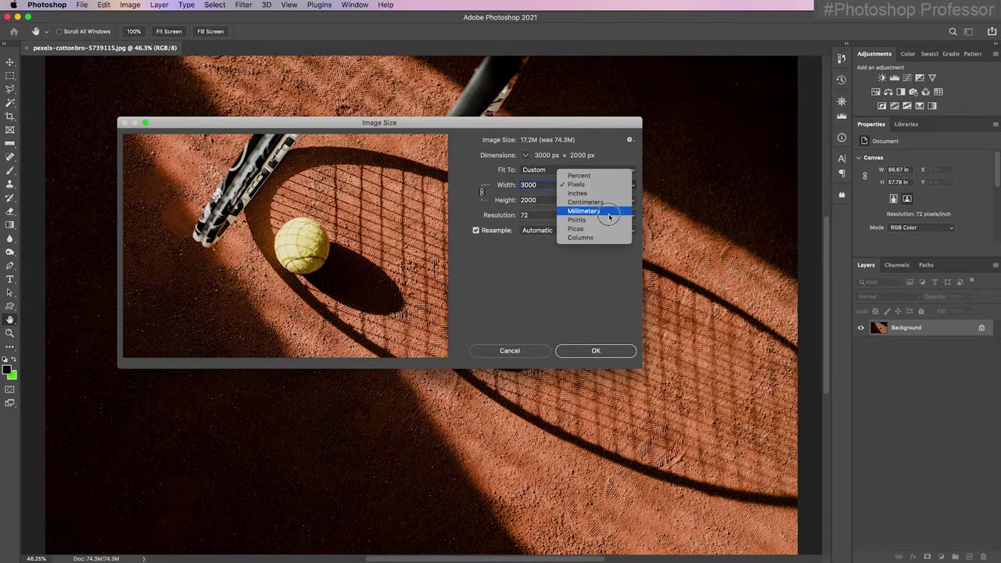
pyautogui.press('Escape')
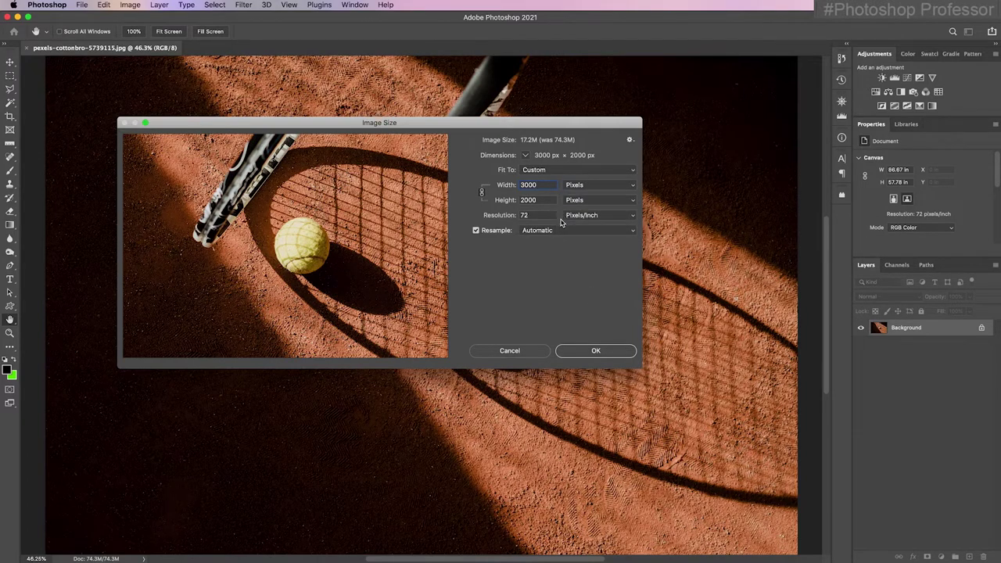
# Resample the image to 800 pixels wide, giving 800 × 533 px.
pyautogui.doubleClick(551, 184)
pyautogui.write('800')
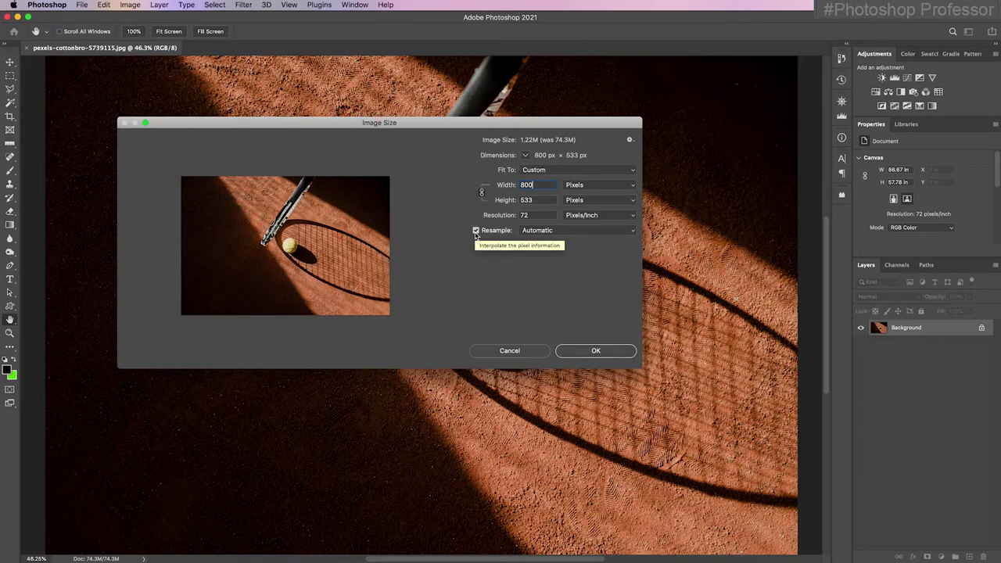
pyautogui.click(475, 232)
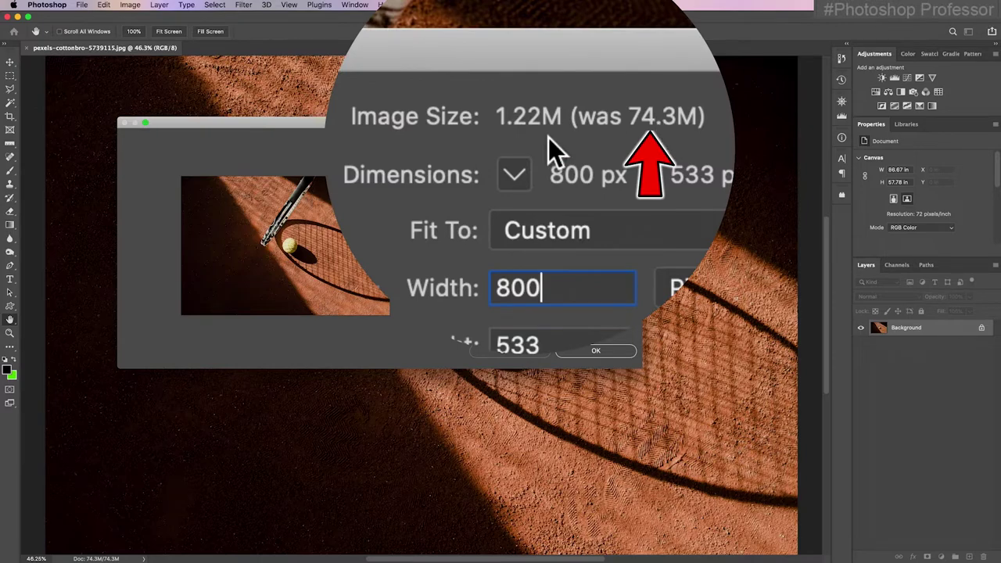
pyautogui.click(608, 350)
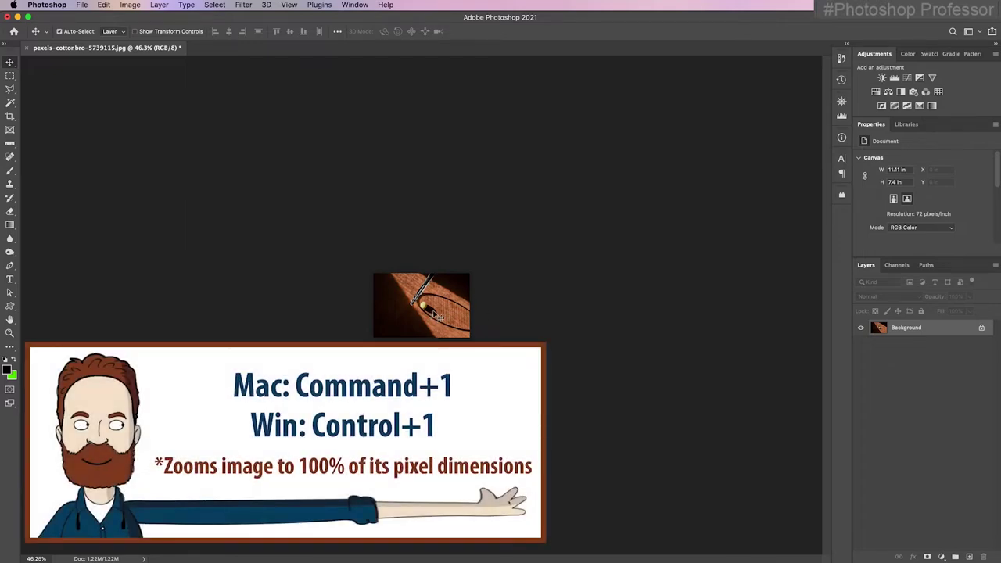
# Save a copy as pexels-cottonbro-5739115_800px.jpg at JPEG Quality 12.
pyautogui.press('super+1')
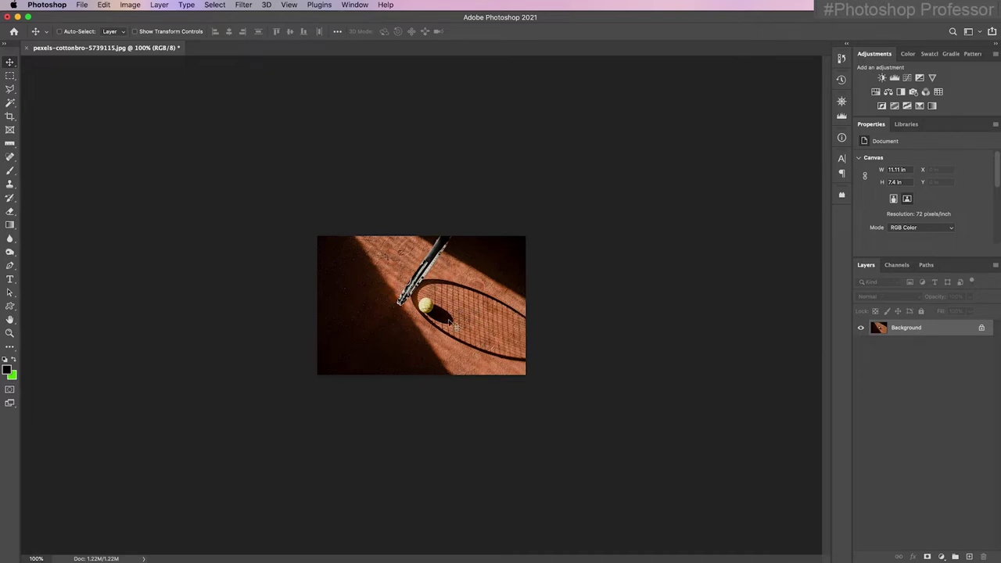
pyautogui.click(82, 6)
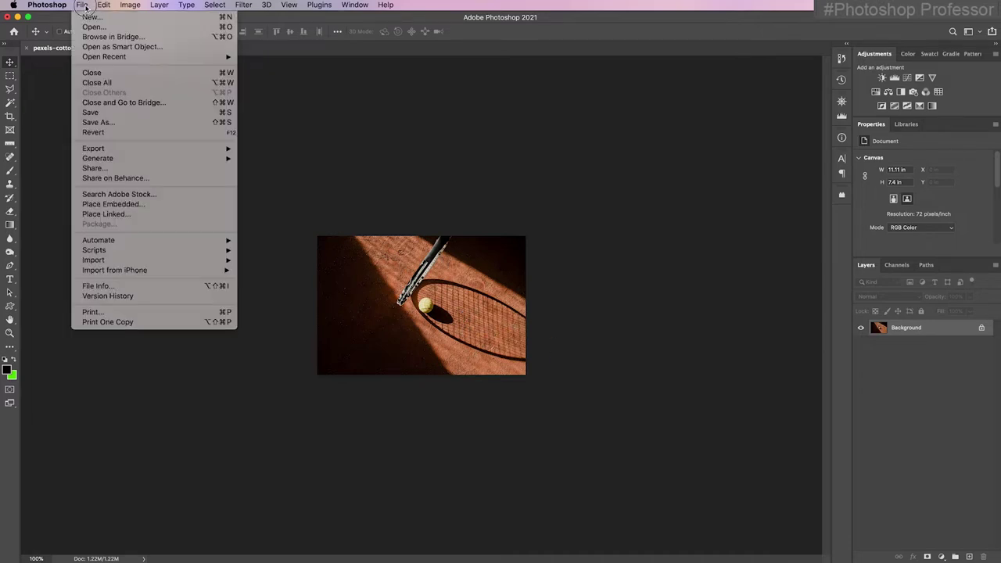
pyautogui.click(136, 122)
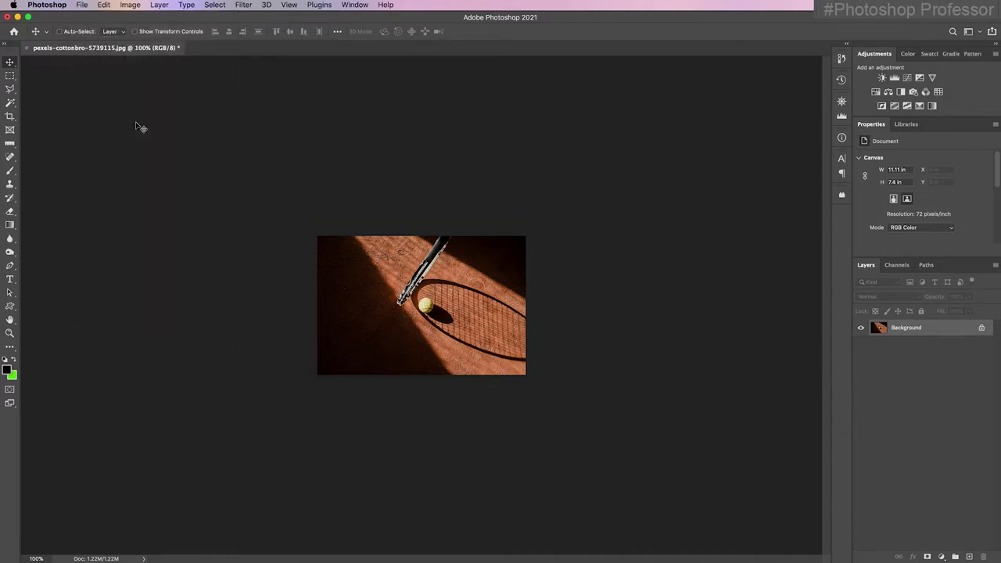
pyautogui.moveTo(284, 88); pyautogui.dragTo(226, 71)
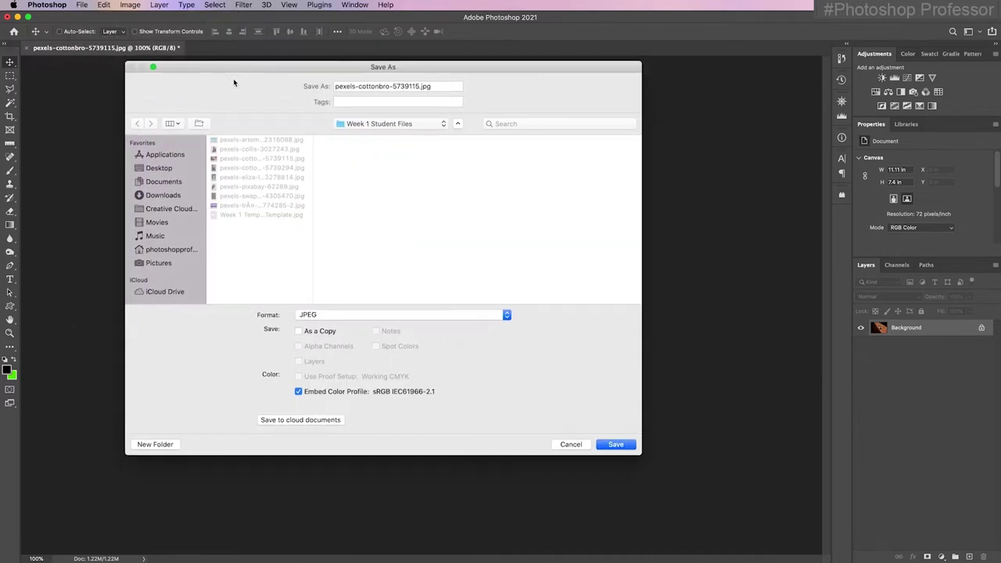
pyautogui.click(417, 87)
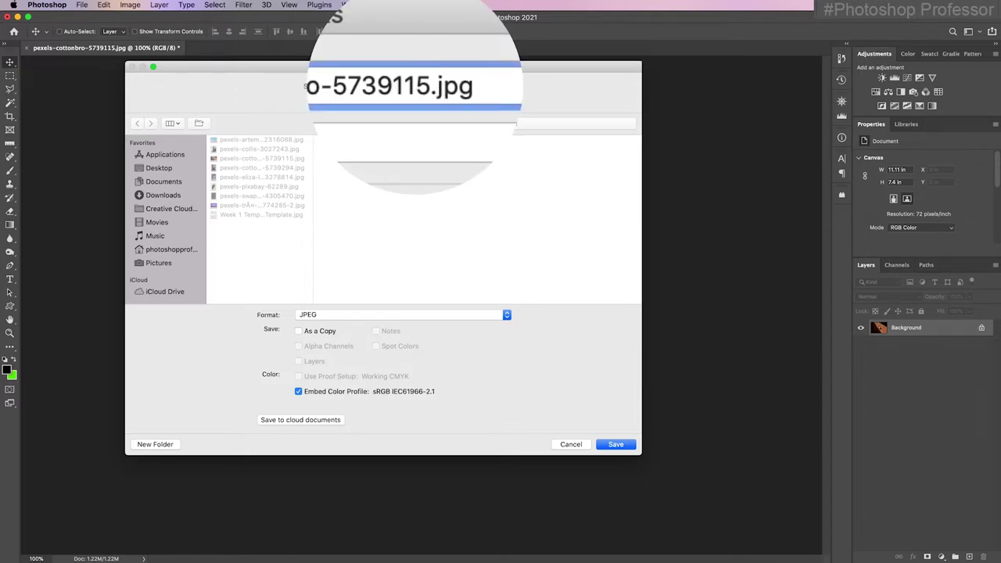
pyautogui.write('_800px')
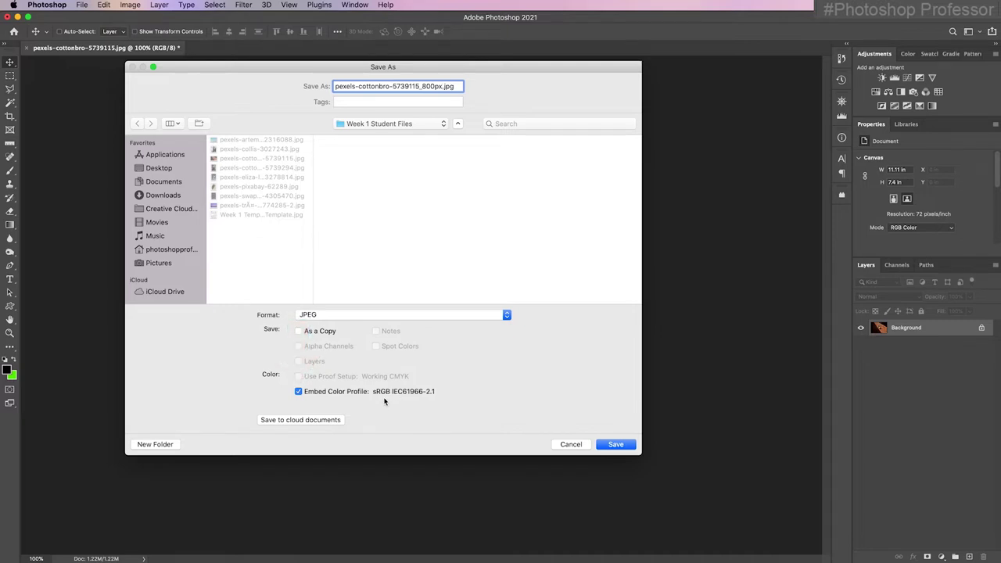
pyautogui.click(614, 445)
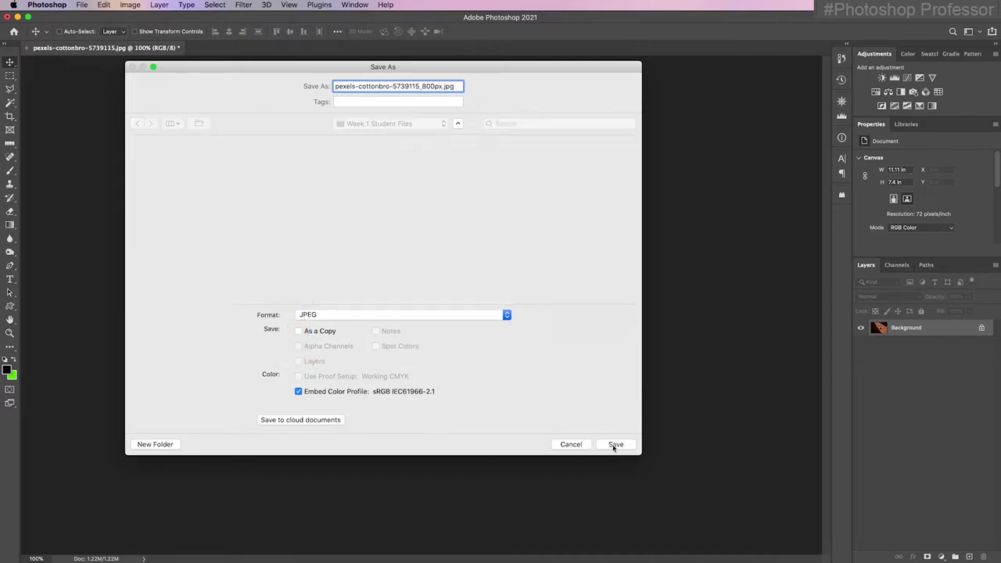
pyautogui.moveTo(451, 94); pyautogui.dragTo(441, 73)
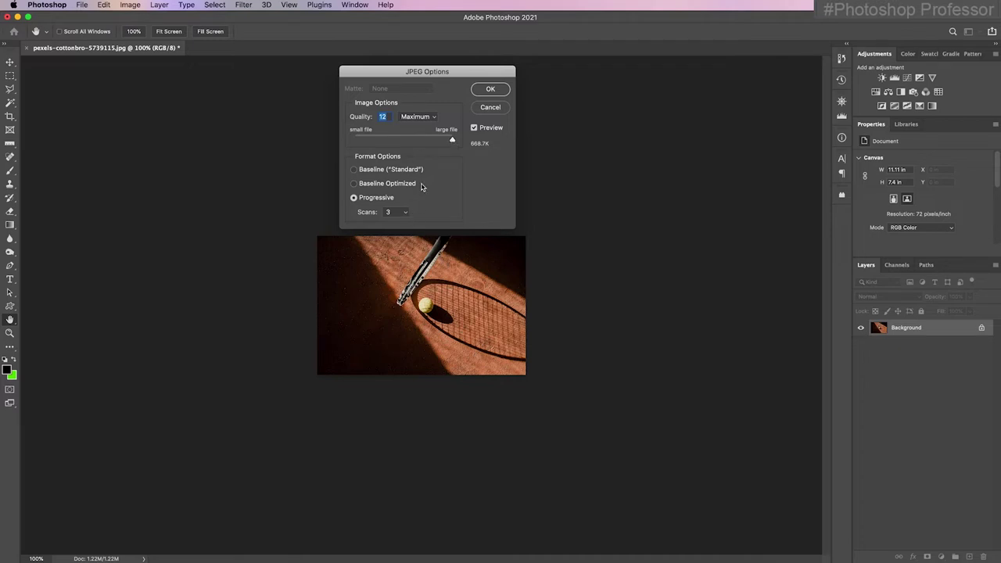
pyautogui.click(490, 90)
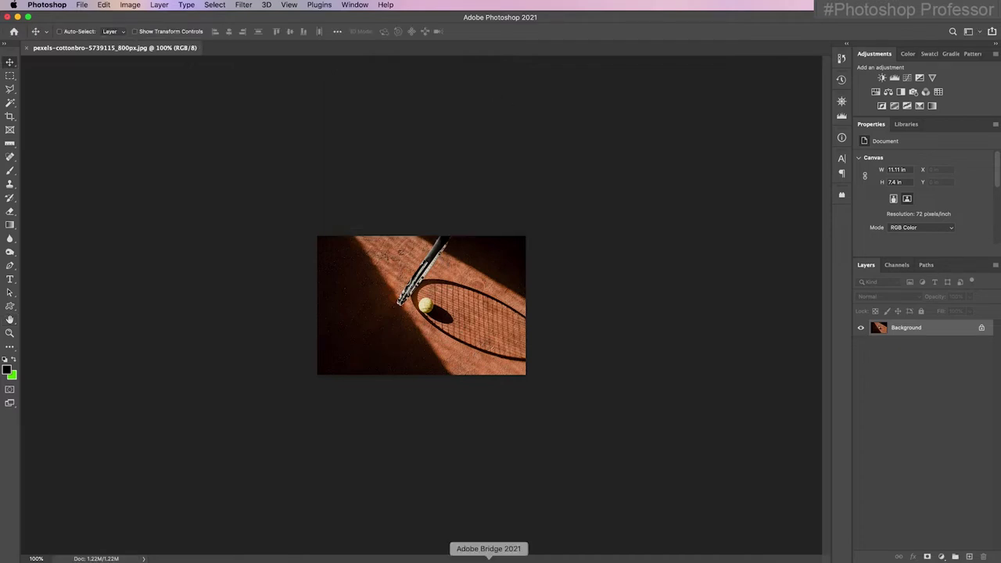
# Check in Bridge that the _800px.jpg file is 800 × 533 pixels and 658 KB.
pyautogui.click(489, 559)
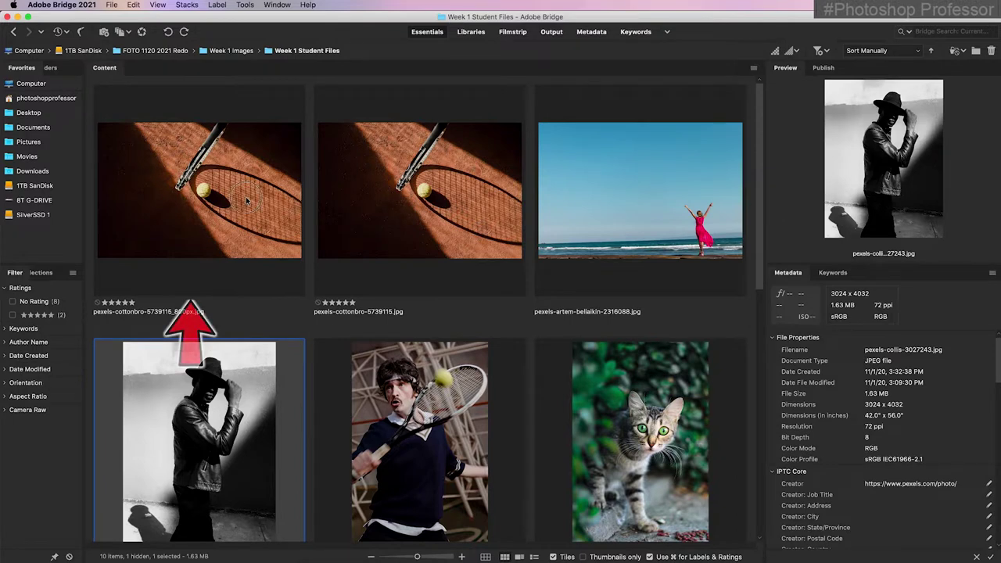
pyautogui.click(247, 202)
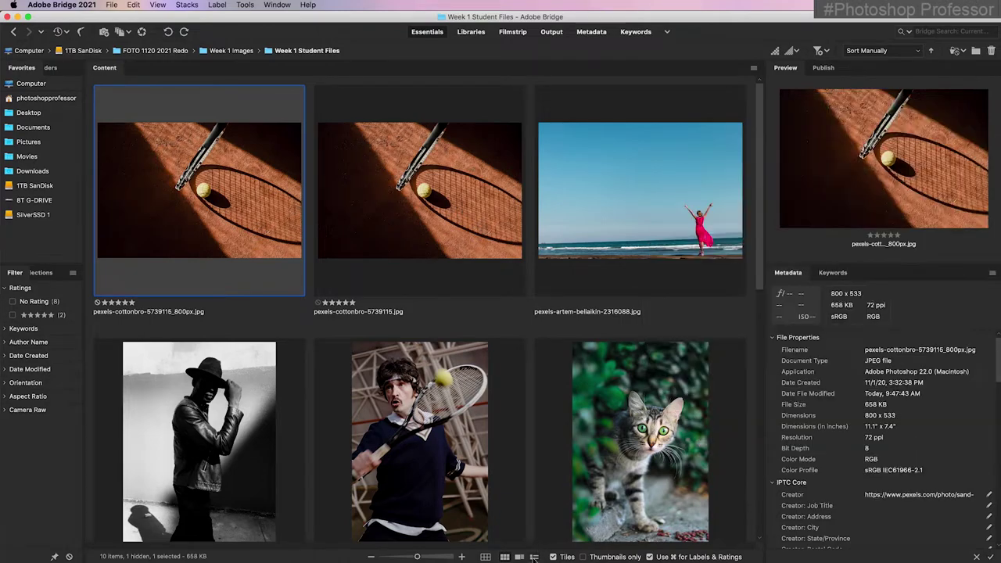
pyautogui.click(501, 560)
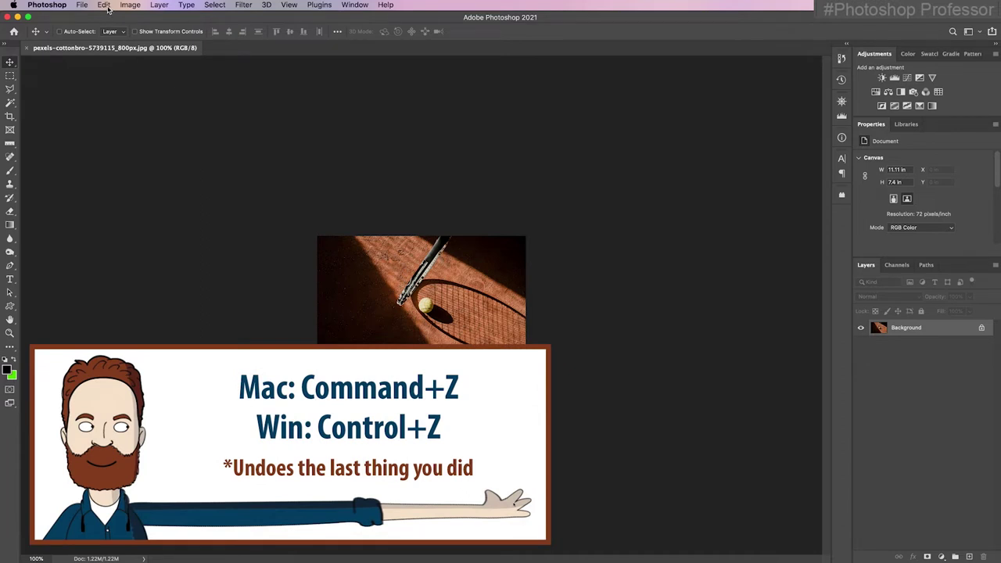
# Undo the Image Size change and confirm the photo is back to 6240 × 4160 pixels.
pyautogui.click(104, 5)
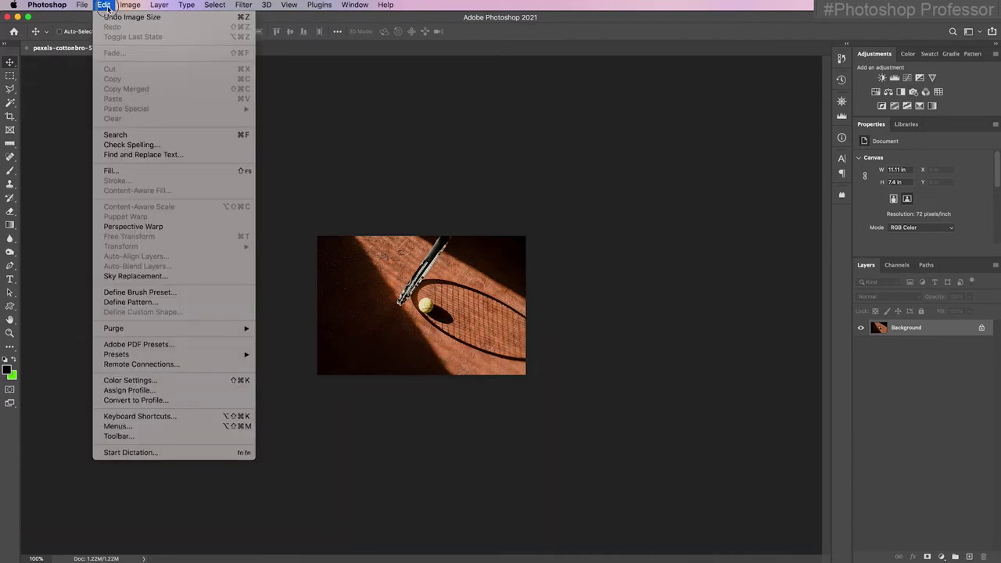
pyautogui.click(180, 19)
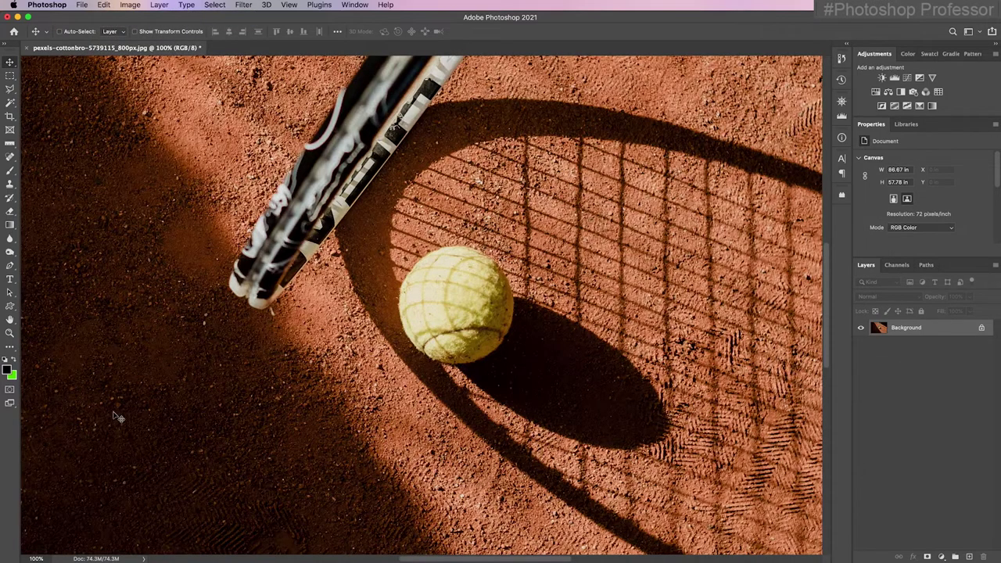
pyautogui.click(96, 558)
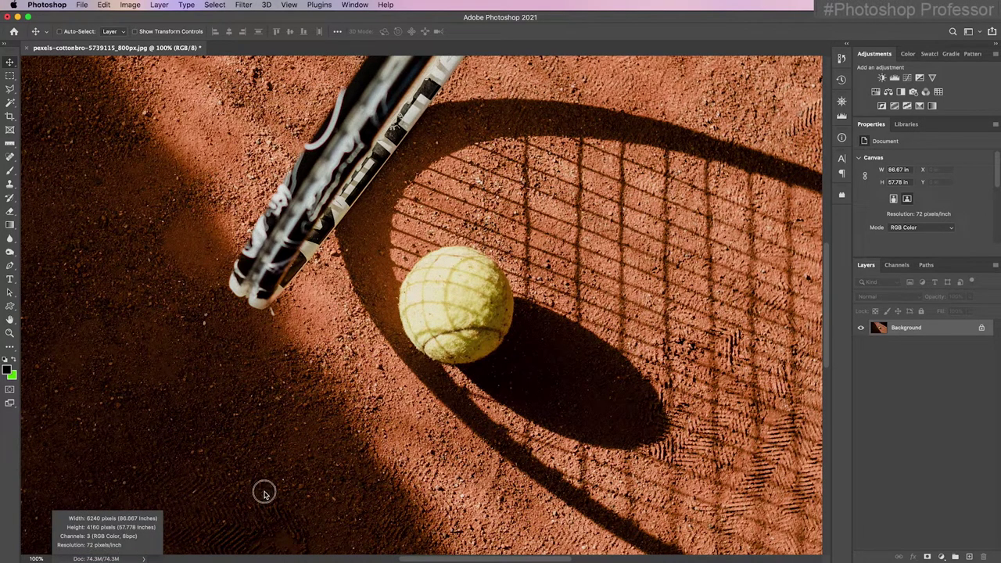
# Resize the tennis photo to 6 inches wide at 300 pixels/inch (1800 x 1200 px).
pyautogui.click(131, 5)
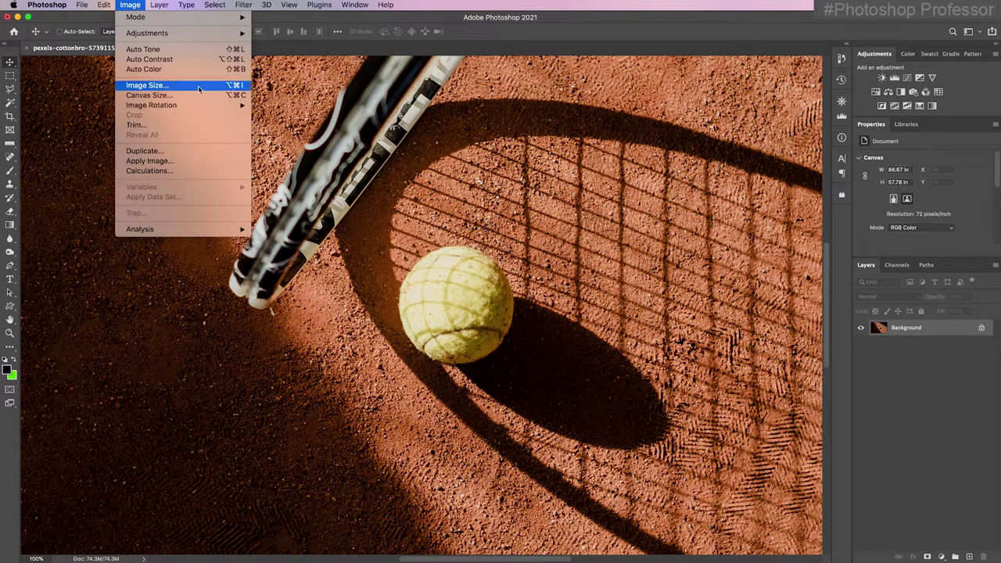
pyautogui.click(147, 84)
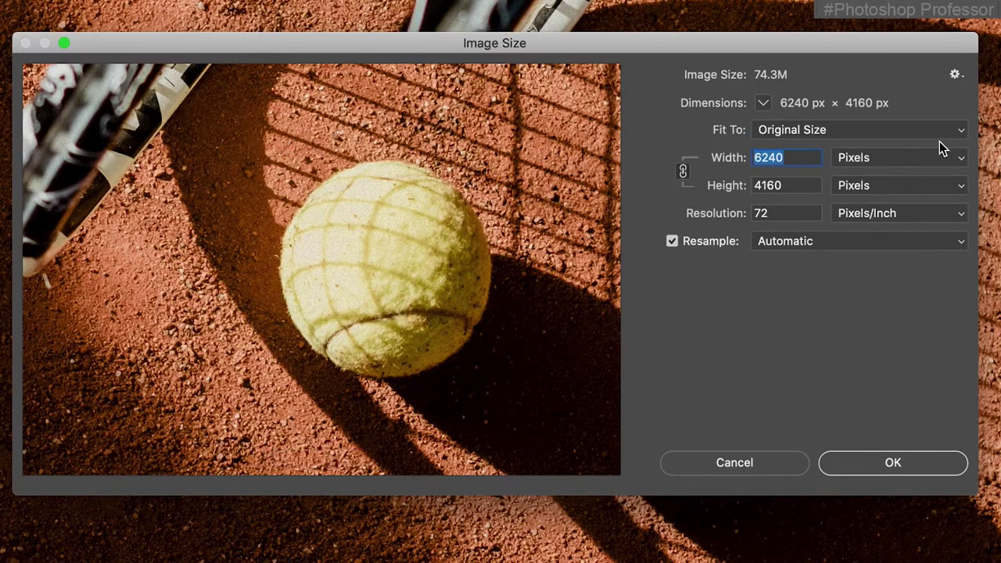
pyautogui.click(962, 159)
pyautogui.click(941, 174)
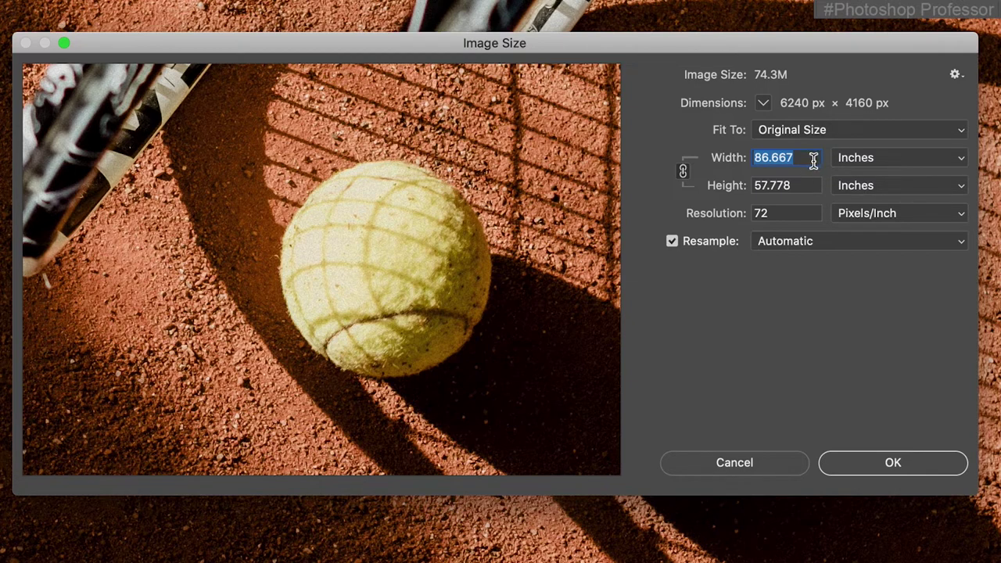
pyautogui.write('6')
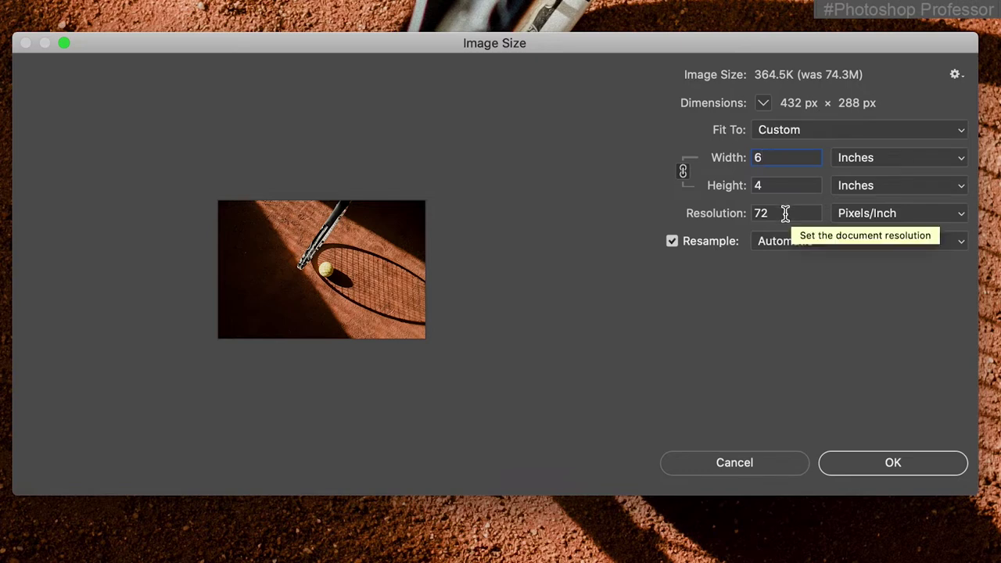
pyautogui.doubleClick(751, 212)
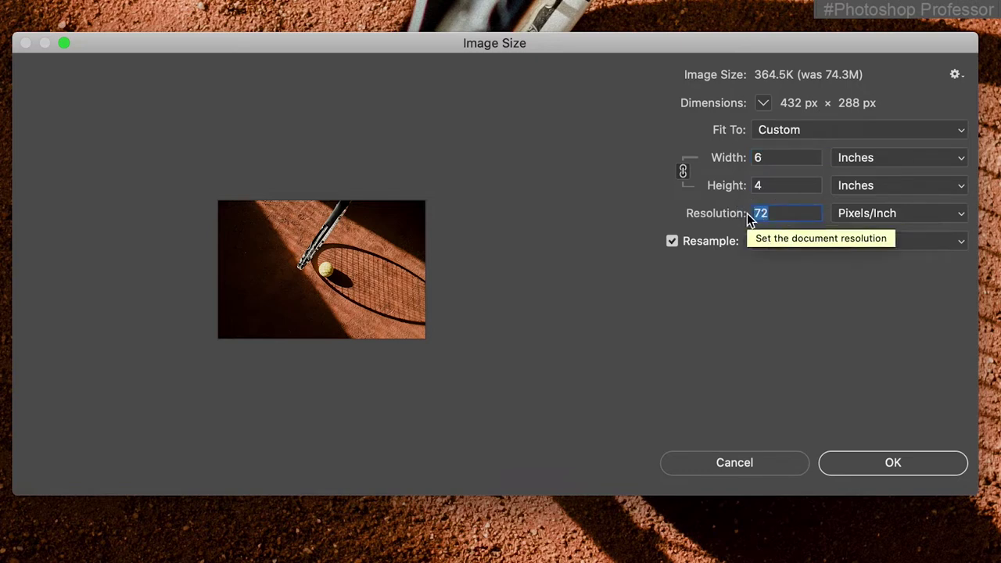
pyautogui.write('300')
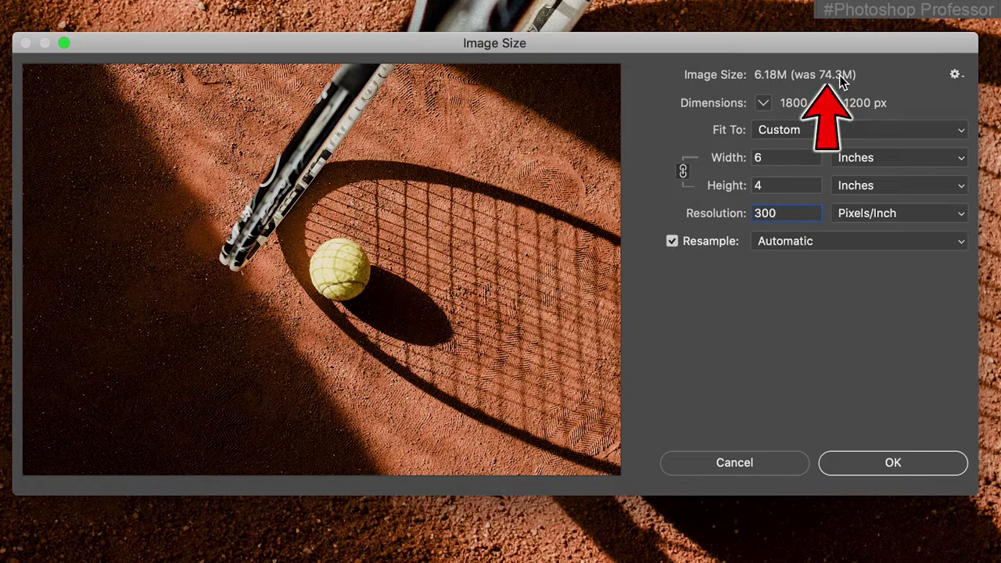
pyautogui.click(912, 472)
# Save a copy as pexels-cottonbro-5739115_4x6.jpg without an embedded colour profile.
pyautogui.click(82, 4)
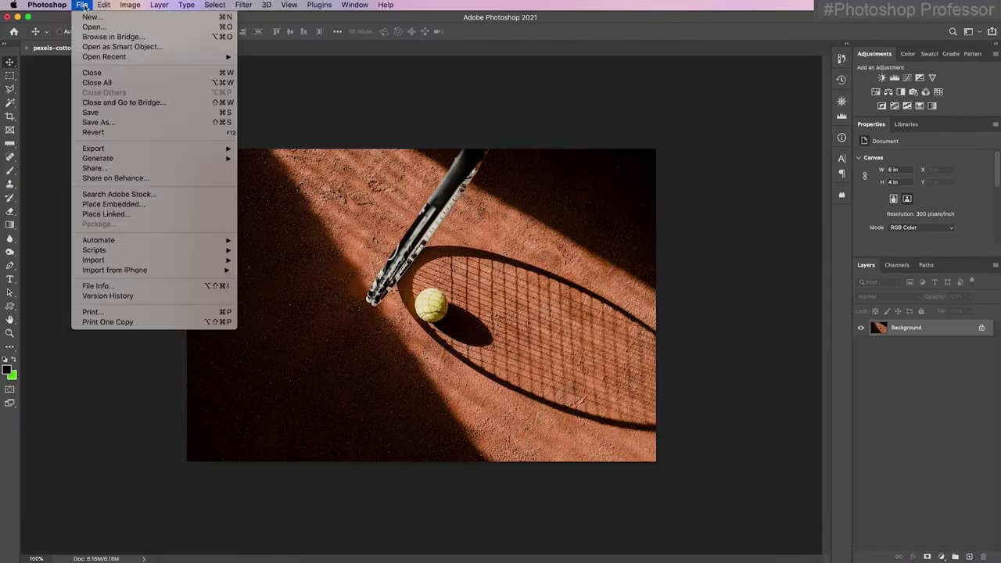
pyautogui.click(141, 122)
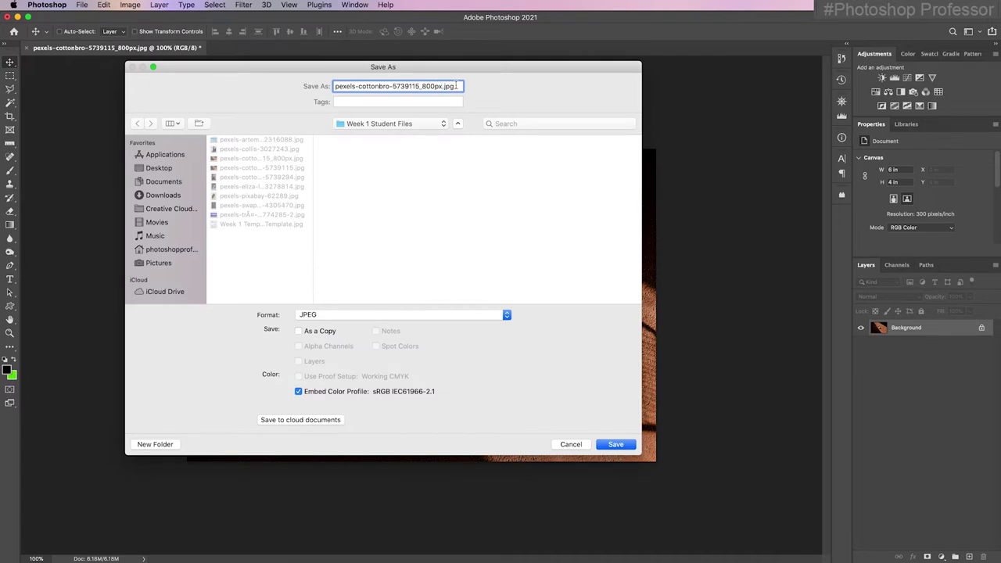
pyautogui.moveTo(443, 86); pyautogui.dragTo(423, 86)
pyautogui.write('4x6')
pyautogui.click(298, 392)
pyautogui.click(615, 444)
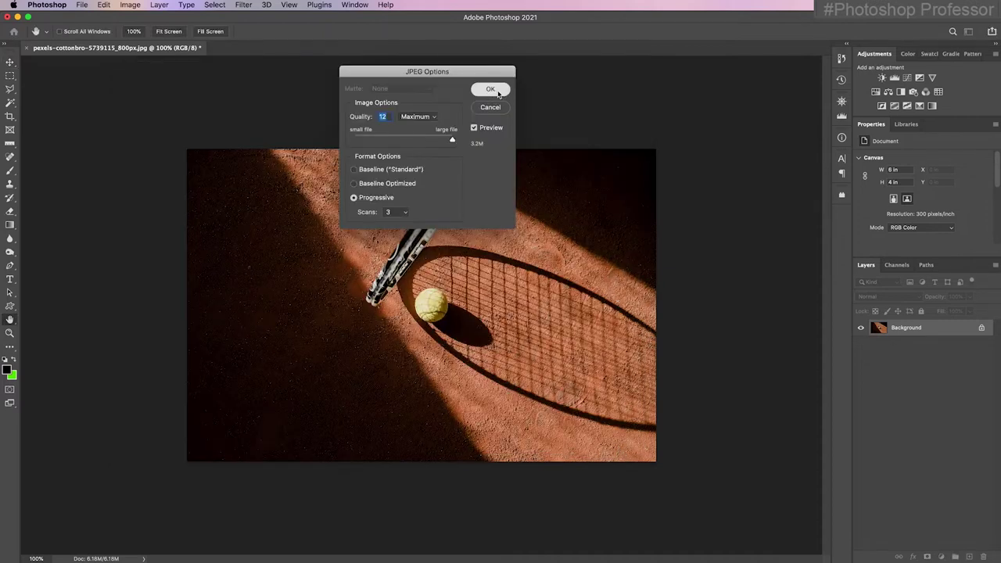
pyautogui.click(495, 90)
pyautogui.press('super+Tab')
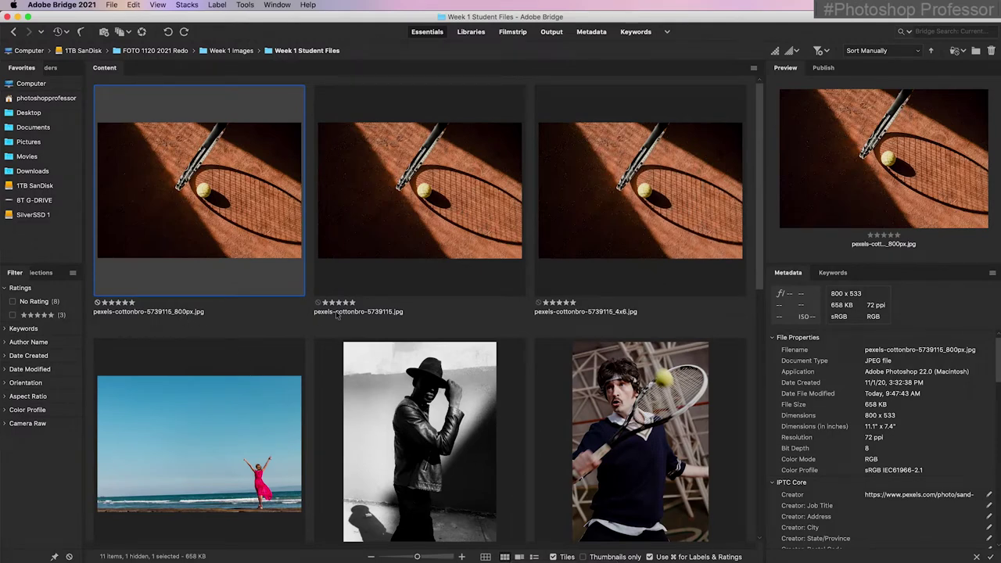
# In Bridge, compare the original with the _4x6.jpg: 1800 x 1200 px, 300 ppi, 3.22 MB.
pyautogui.click(397, 235)
pyautogui.click(636, 261)
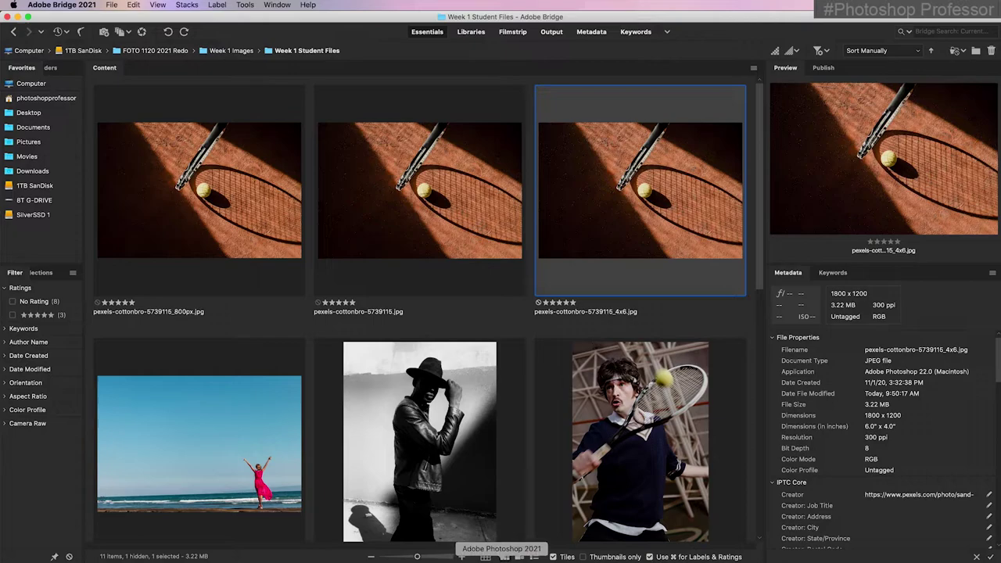
pyautogui.click(500, 560)
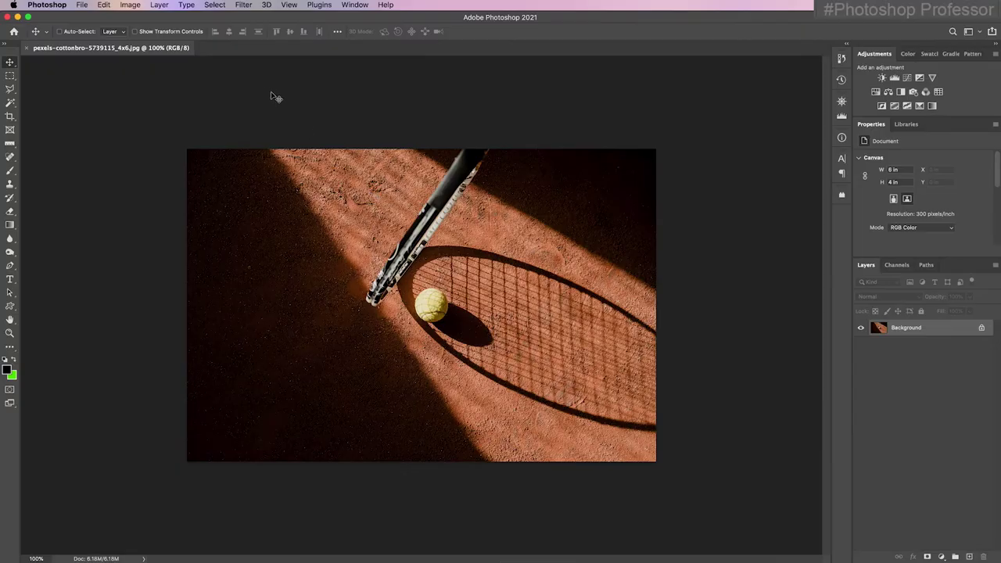
# Close the tennis document and open pexels-artem-beliaikin-2316088.jpg from the Open dialog.
pyautogui.click(29, 52)
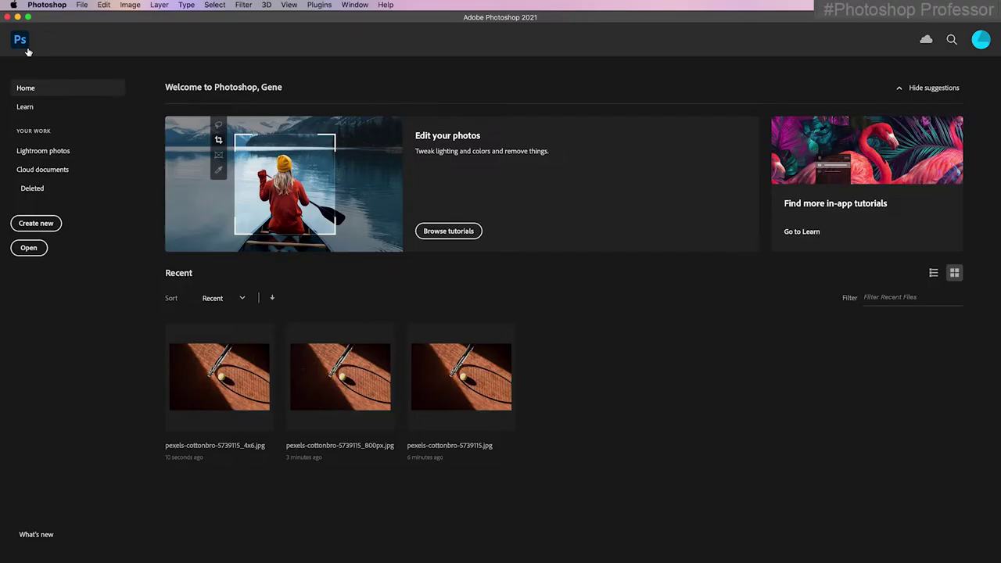
pyautogui.click(82, 6)
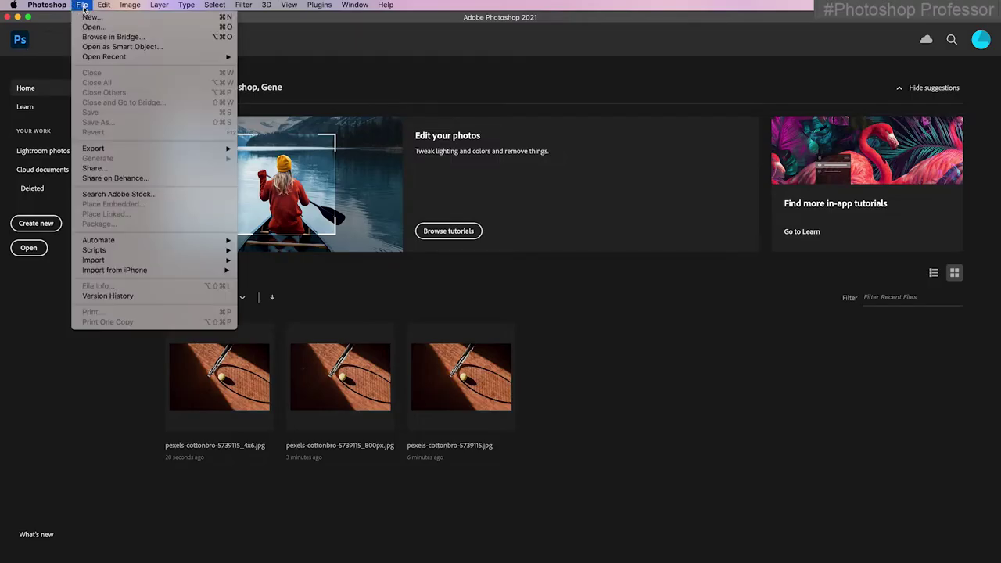
pyautogui.click(137, 31)
pyautogui.moveTo(494, 134); pyautogui.dragTo(646, 143)
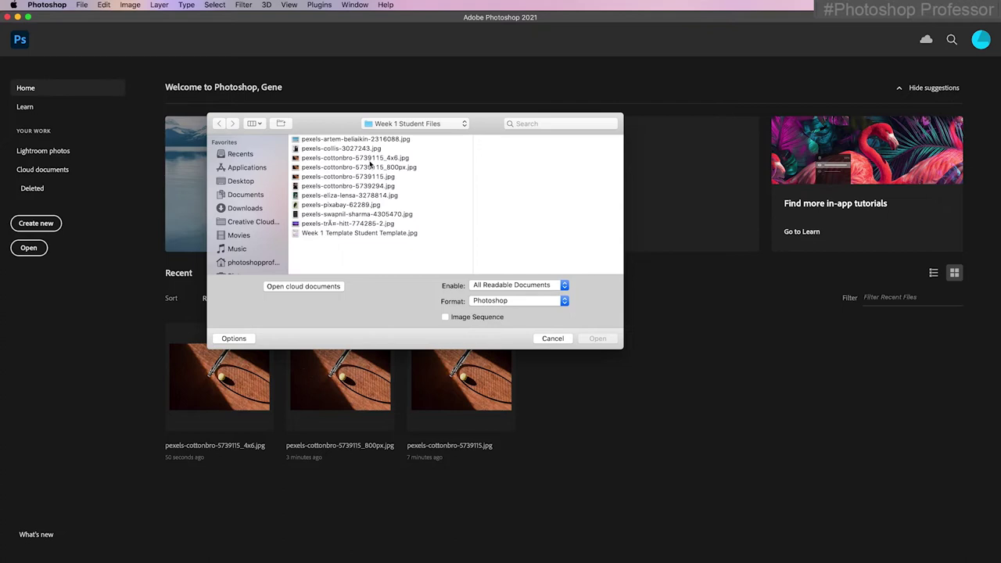
pyautogui.doubleClick(372, 158)
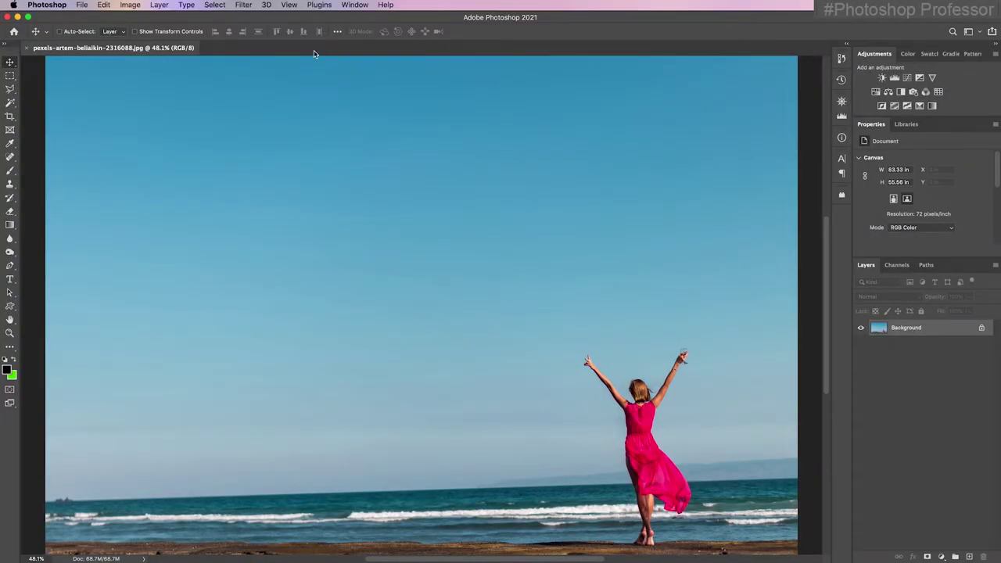
# With the Ruler tool, draw a line along the horizon from left to right, reading 1.8°.
pyautogui.click(14, 149)
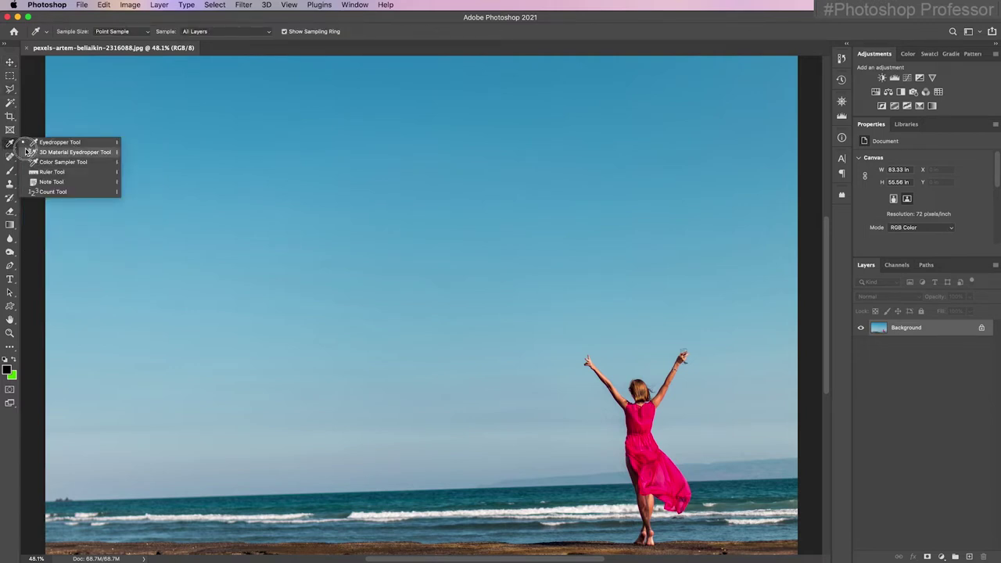
pyautogui.click(63, 171)
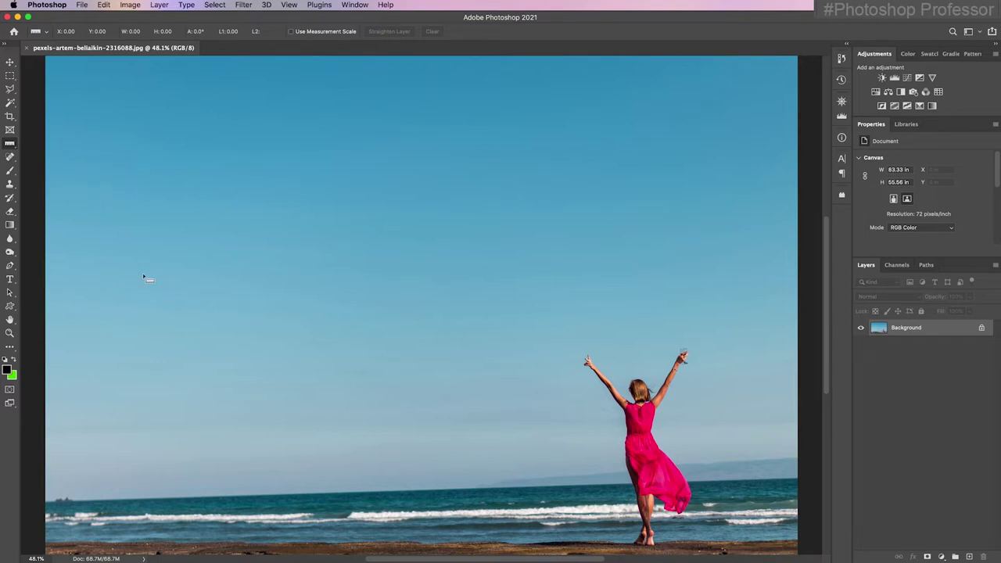
pyautogui.click(88, 504)
pyautogui.moveTo(87, 504); pyautogui.dragTo(771, 481)
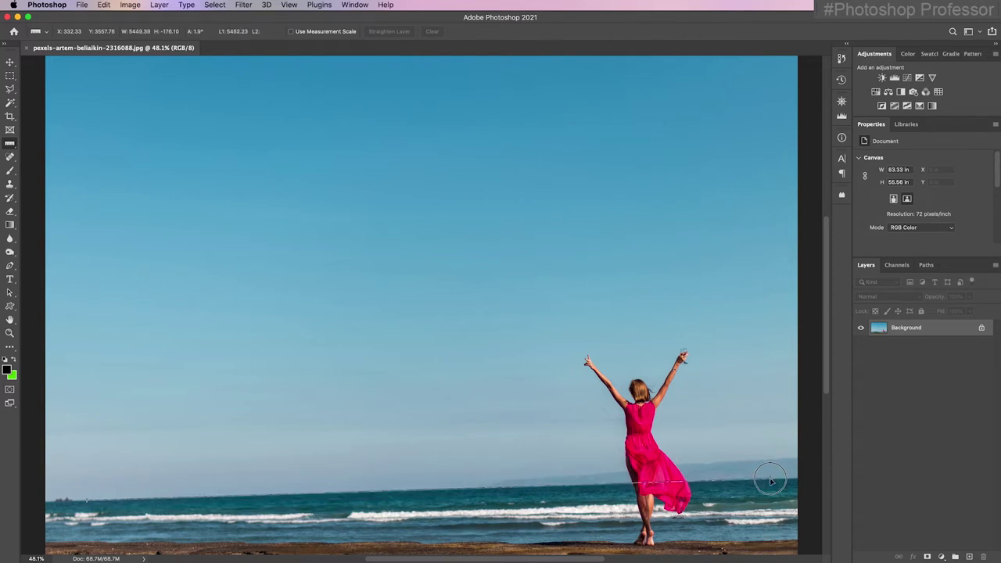
pyautogui.moveTo(770, 481); pyautogui.dragTo(770, 482)
# Straighten the layer along the ruler line and zoom out to view the whole photo.
pyautogui.click(391, 32)
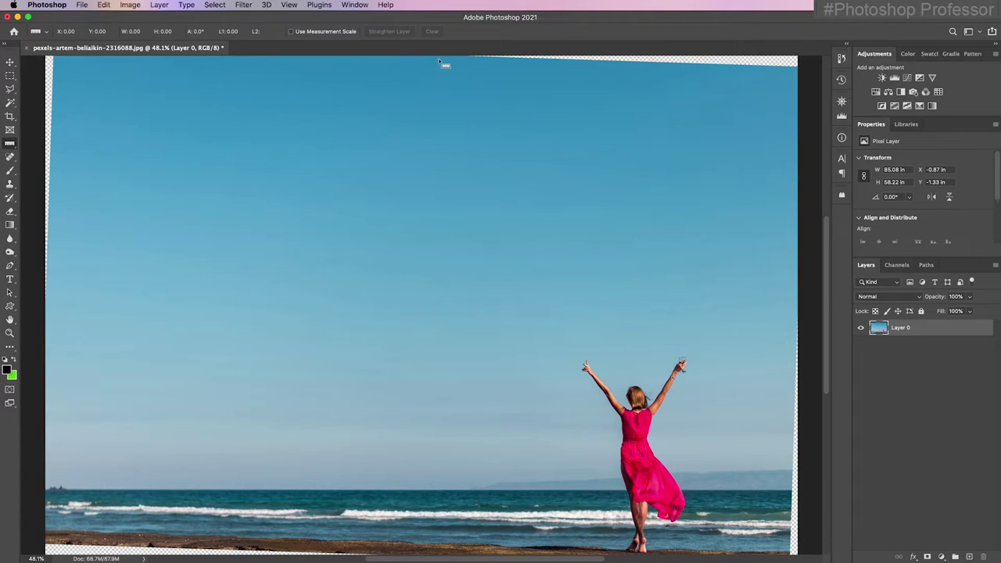
pyautogui.press('super+minus')
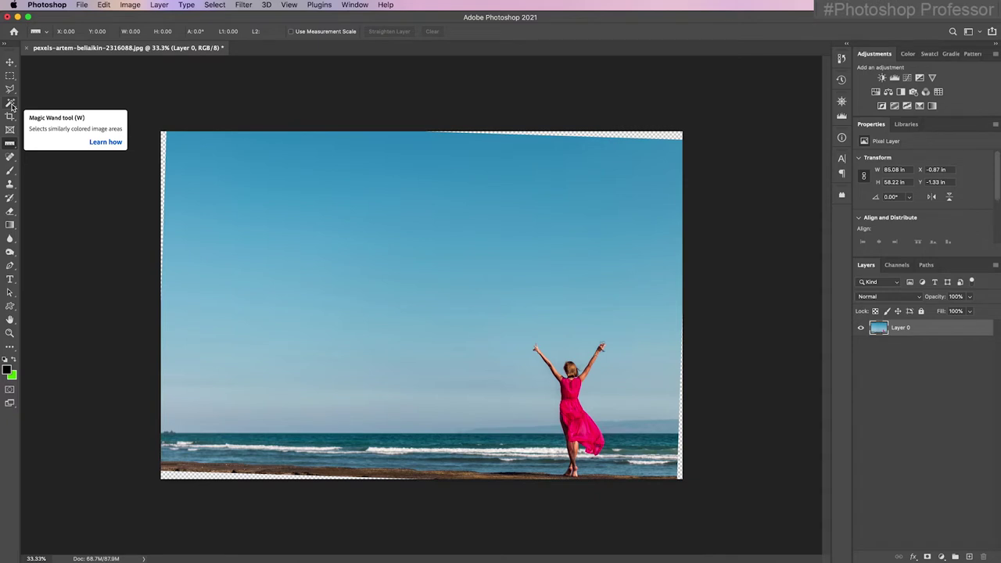
pyautogui.click(11, 107)
# Using the Magic Wand with Contiguous off, click a transparent corner to select every edge wedge.
pyautogui.click(13, 109)
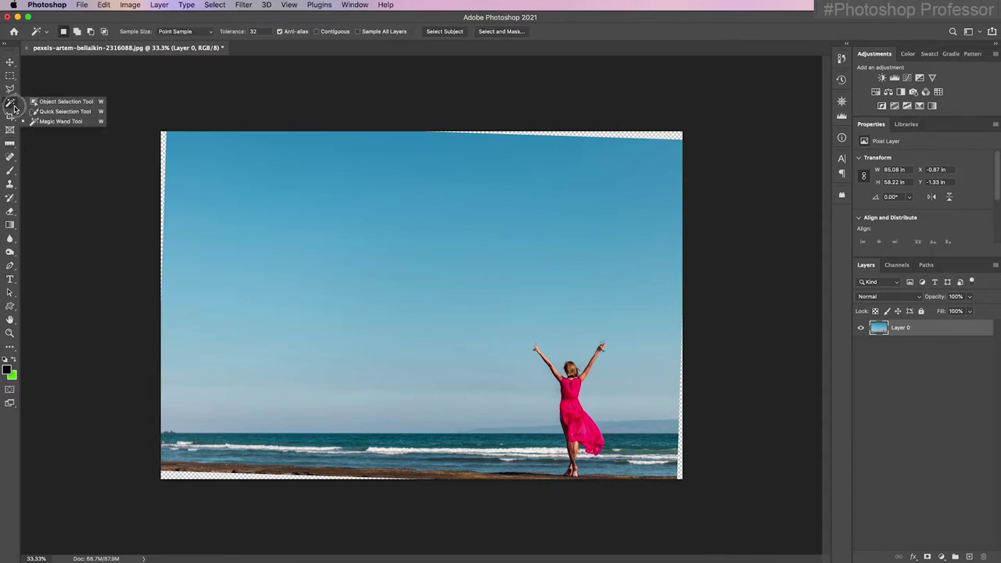
pyautogui.click(60, 121)
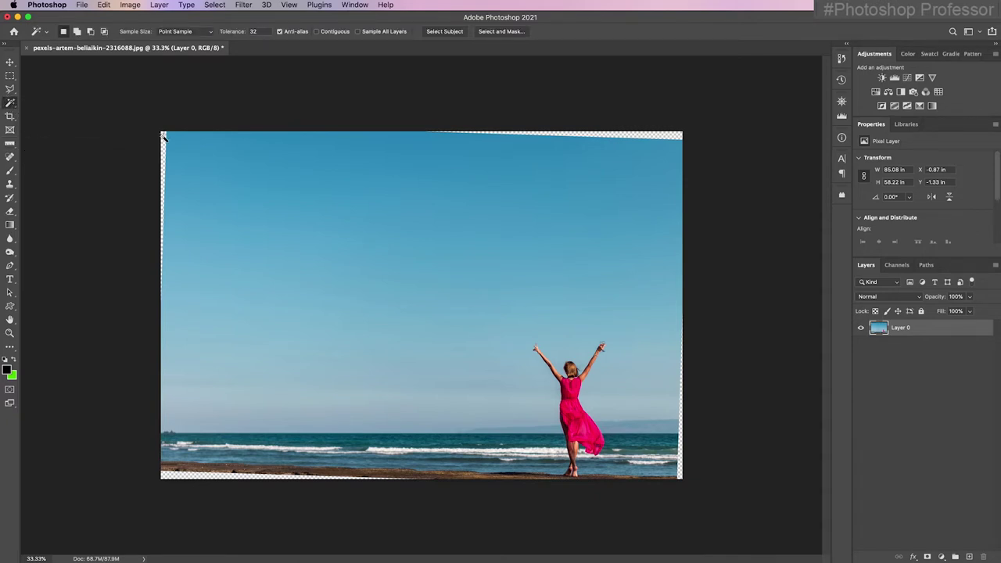
pyautogui.click(317, 32)
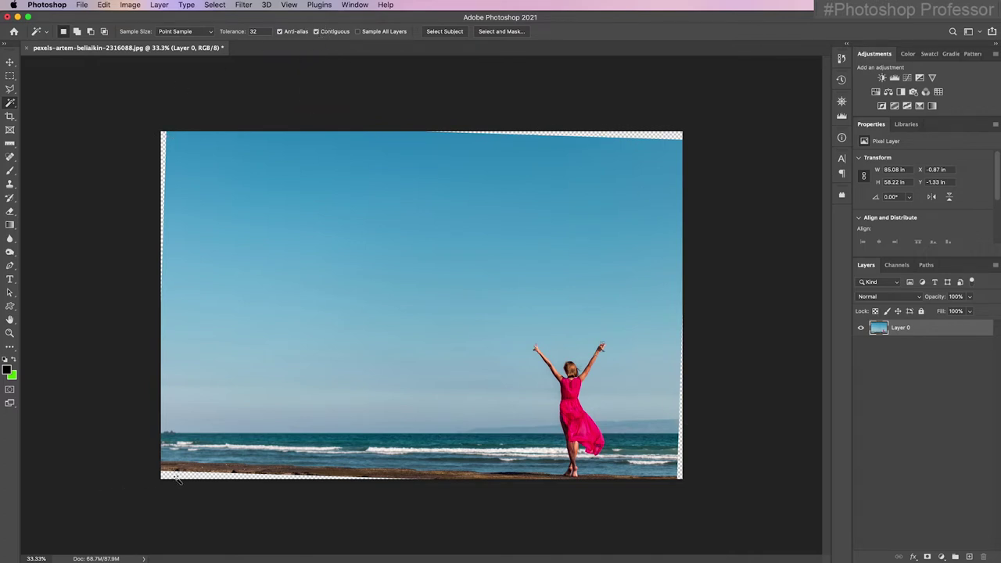
pyautogui.click(317, 31)
pyautogui.click(673, 137)
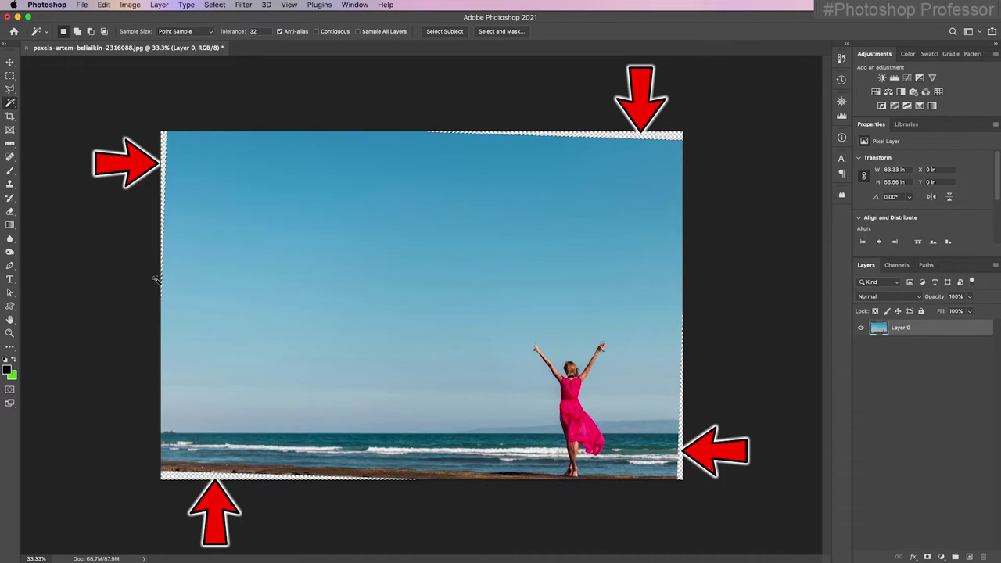
# Zoom in on the bottom edge and expand the selection by 6 pixels.
pyautogui.press('z')
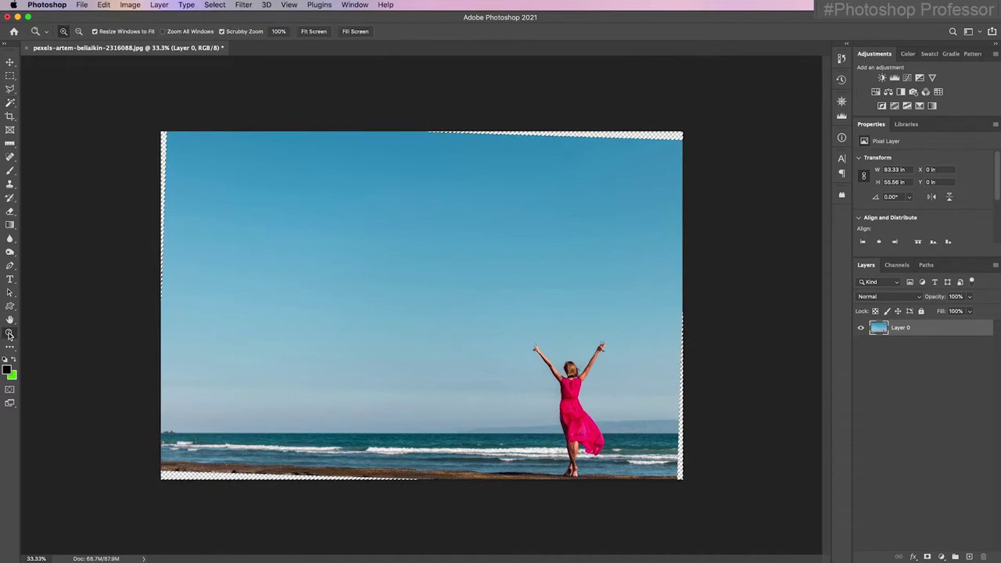
pyautogui.click(381, 477)
pyautogui.moveTo(381, 477); pyautogui.dragTo(458, 516)
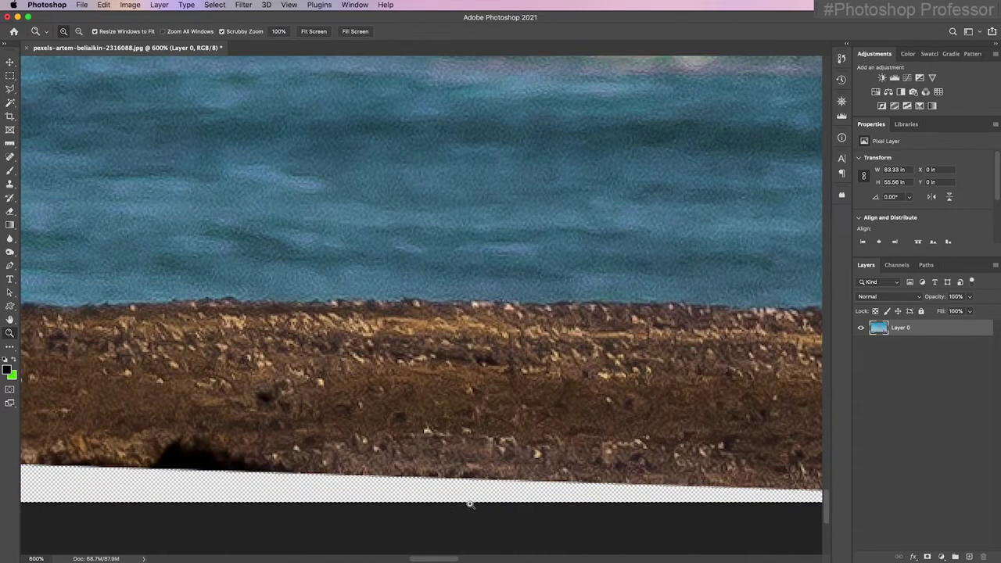
pyautogui.click(369, 480)
pyautogui.click(382, 486)
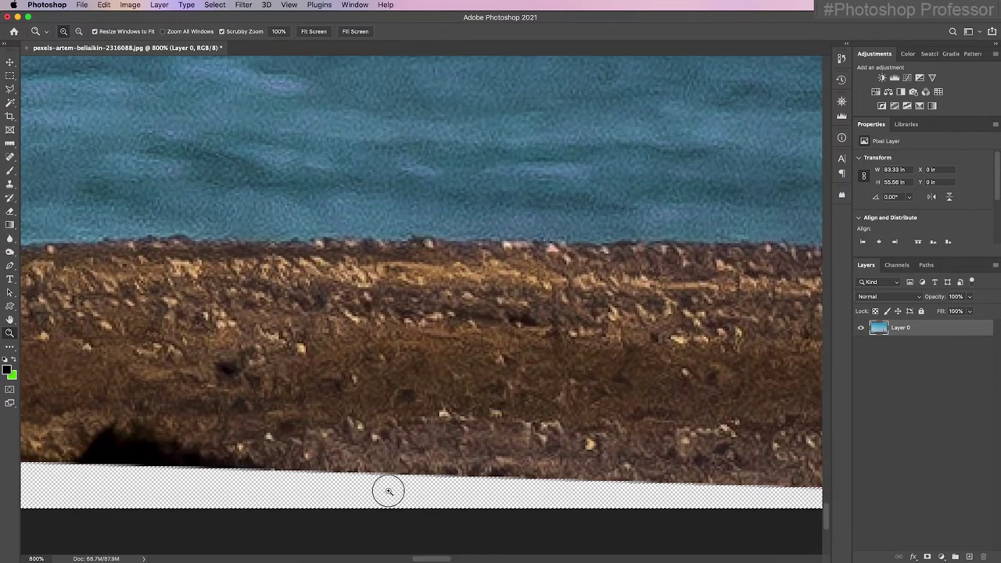
pyautogui.click(384, 486)
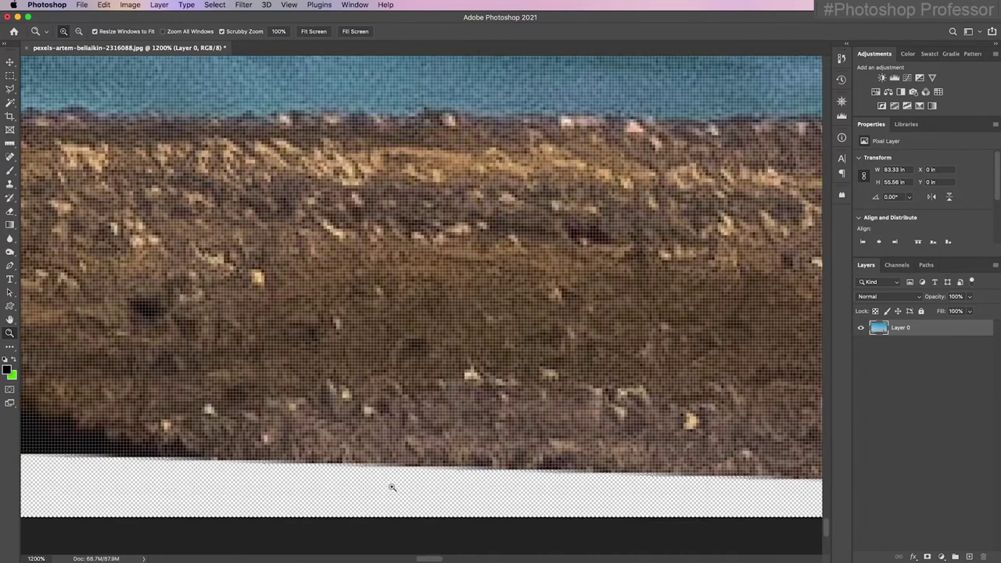
pyautogui.click(216, 5)
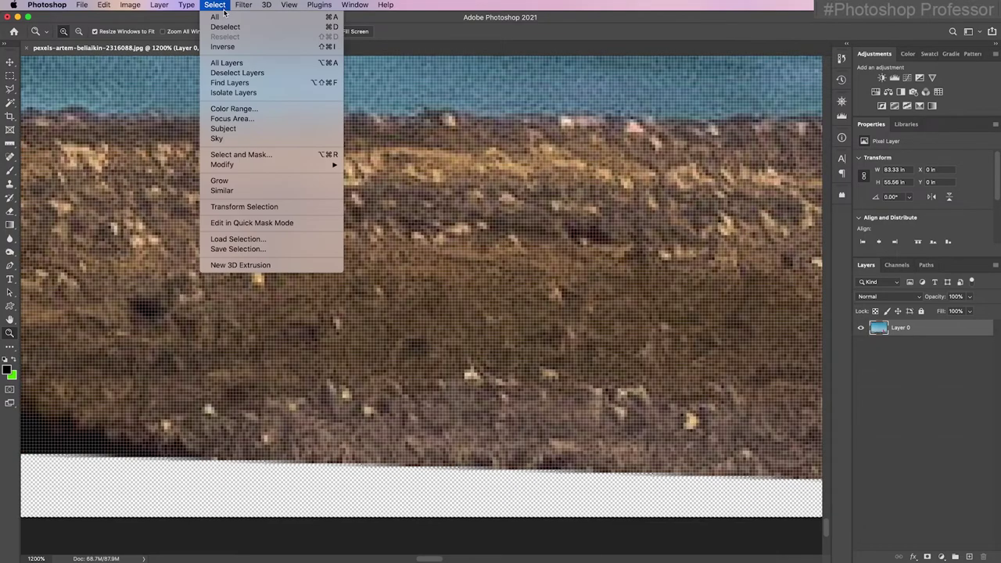
pyautogui.moveTo(269, 161)
pyautogui.click(375, 184)
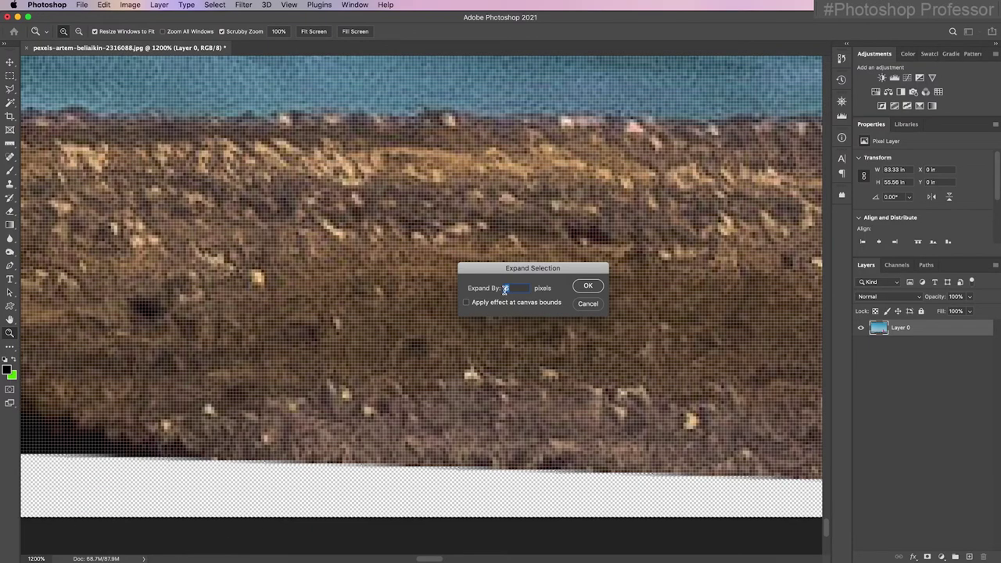
pyautogui.click(588, 286)
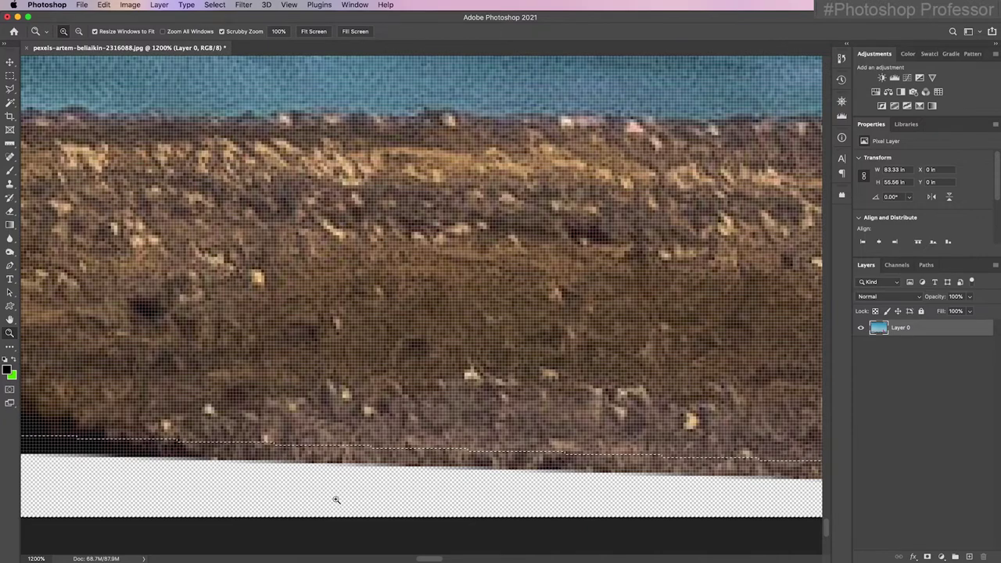
# Fill the selected edges using Edit > Fill with Contents set to Content-Aware.
pyautogui.press('super+0')
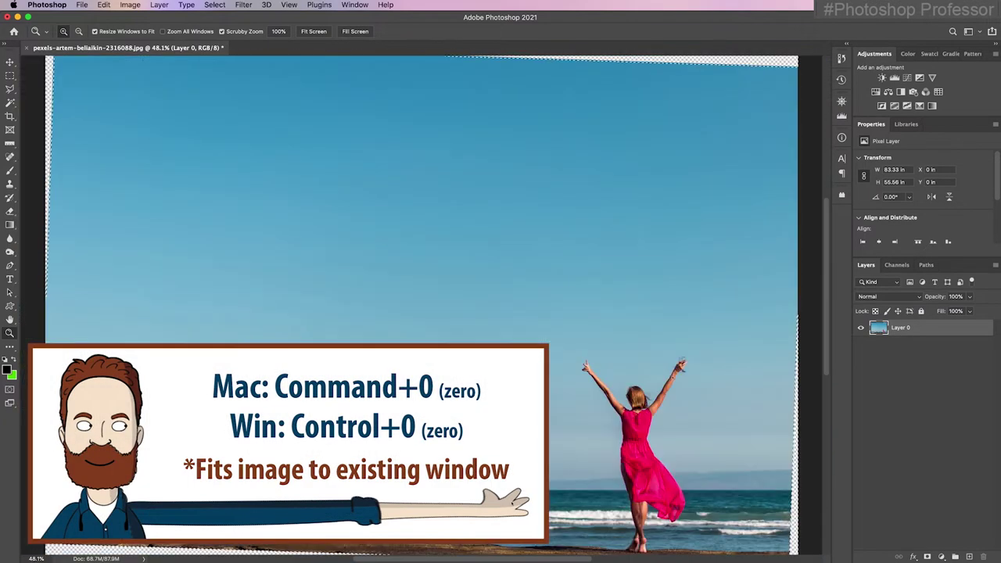
pyautogui.click(103, 5)
pyautogui.click(162, 171)
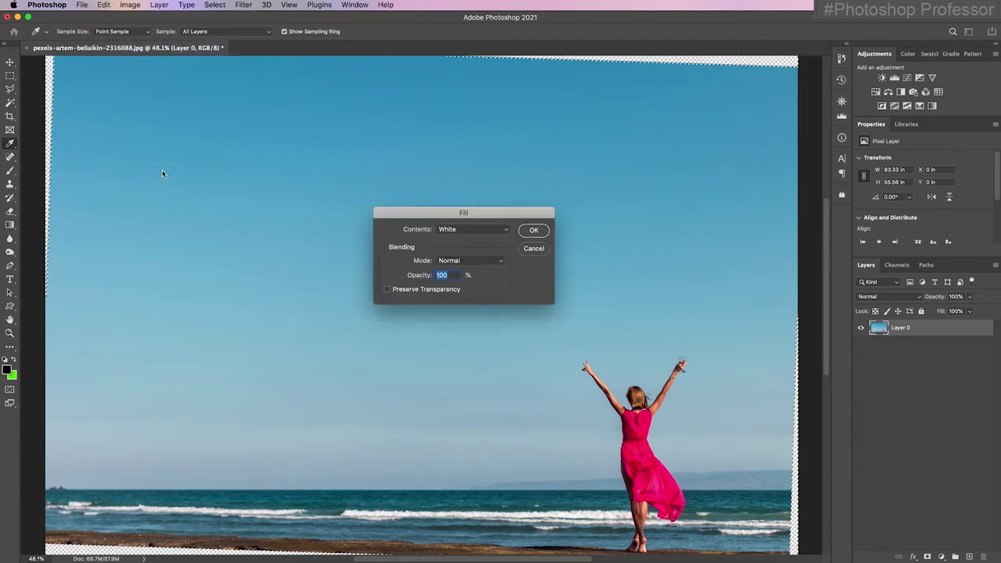
pyautogui.moveTo(508, 215); pyautogui.dragTo(392, 136)
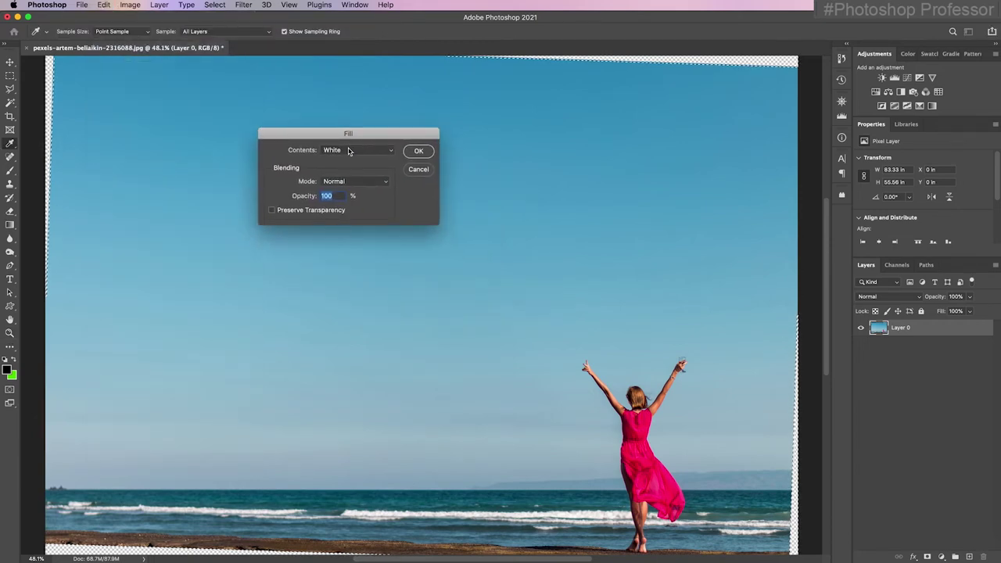
pyautogui.click(392, 153)
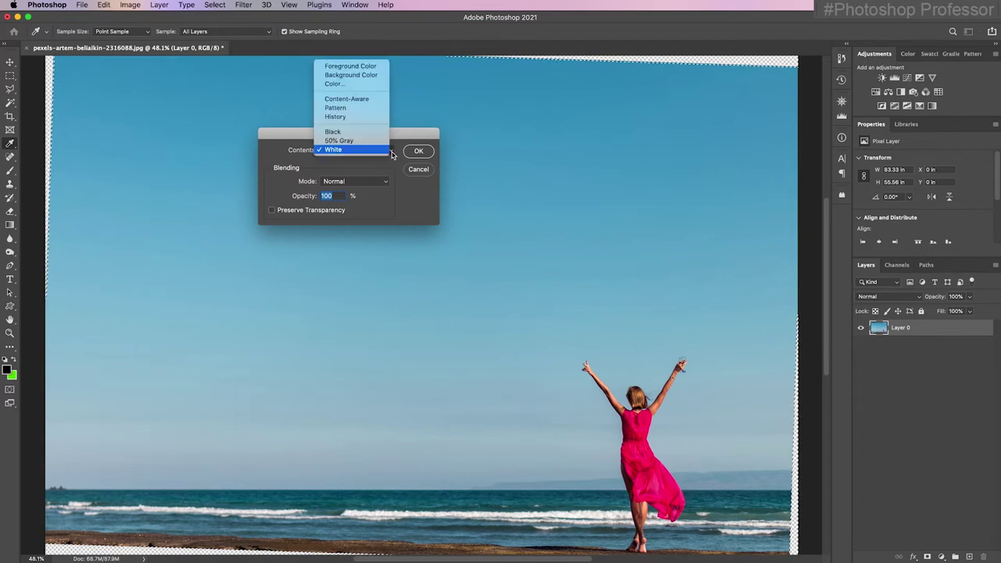
pyautogui.click(377, 98)
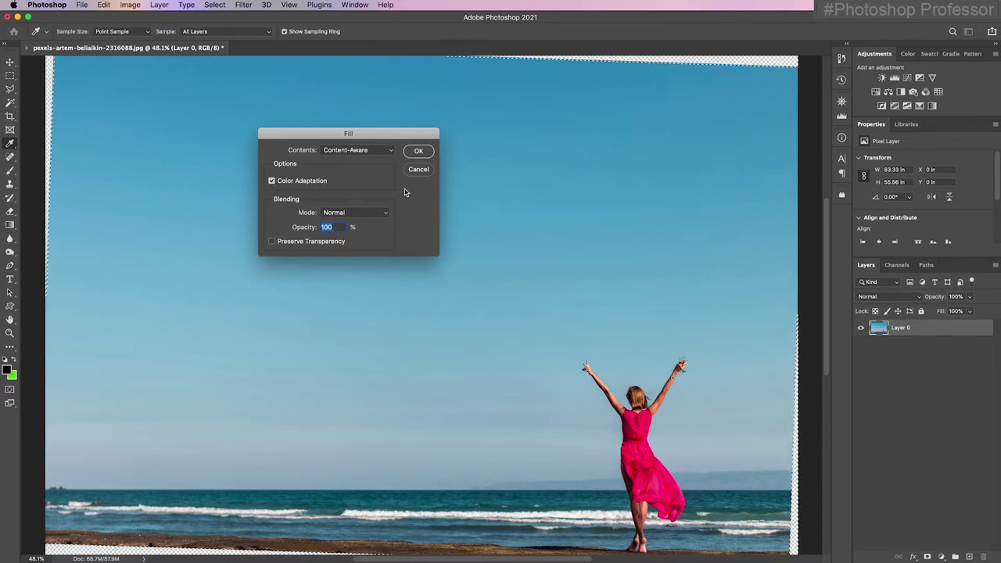
pyautogui.click(418, 151)
pyautogui.press('z')
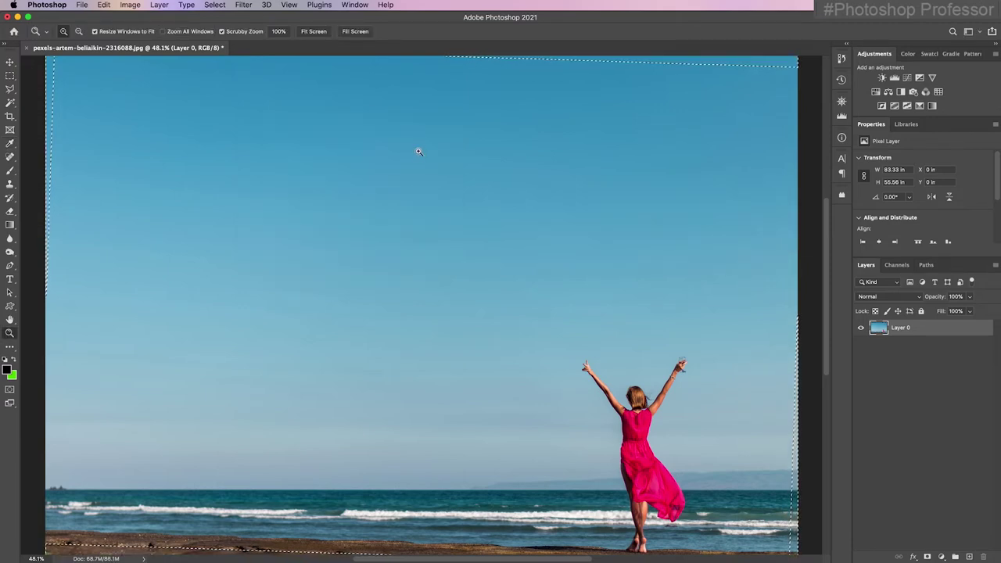
# Deselect the expanded edge selection.
pyautogui.click(215, 5)
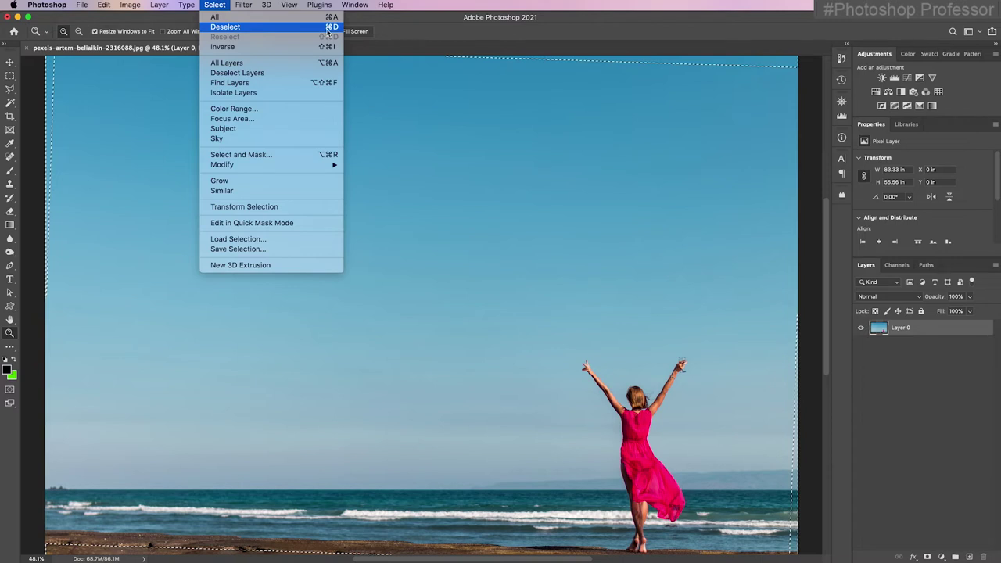
pyautogui.click(294, 28)
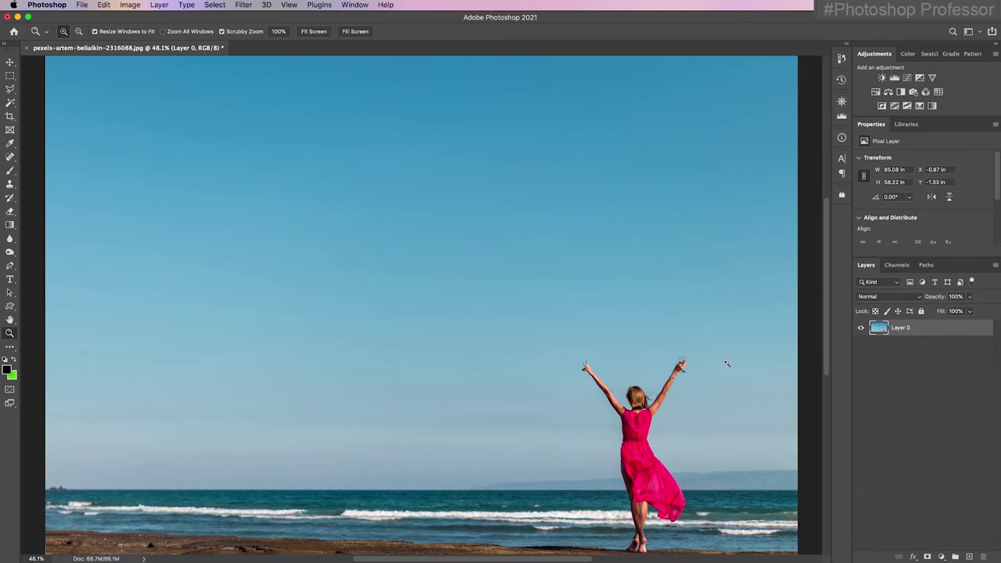
pyautogui.scroll(-2, 715, 391)
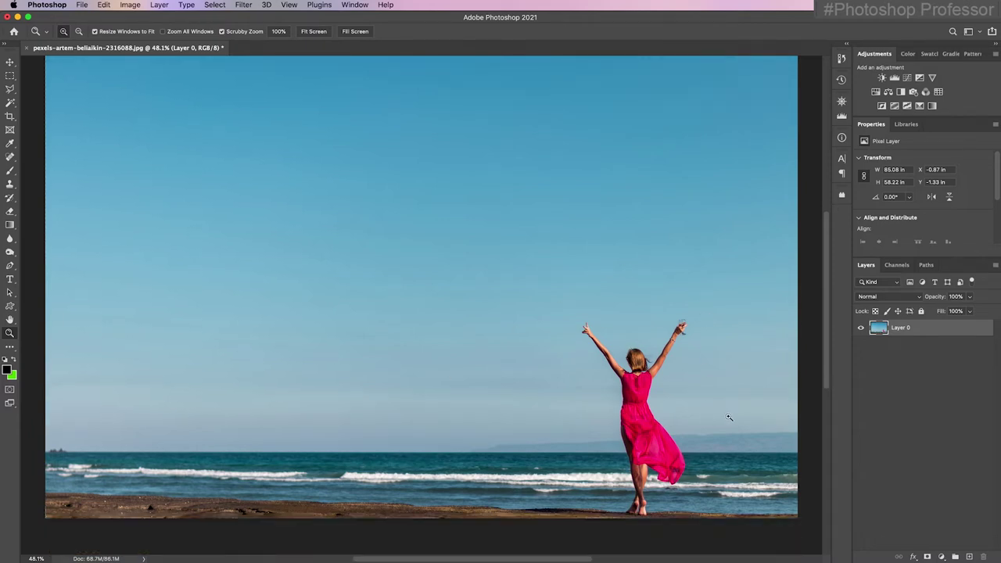
# Save the photo as pexels-artem-beliaikin-2316088_final.psd.
pyautogui.click(82, 4)
pyautogui.click(129, 122)
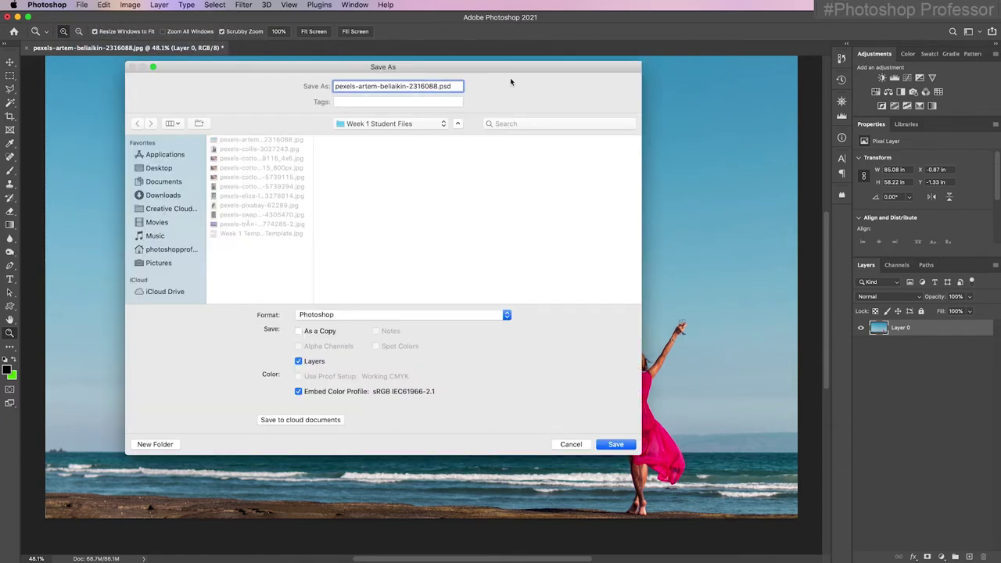
pyautogui.write('_final')
pyautogui.click(616, 445)
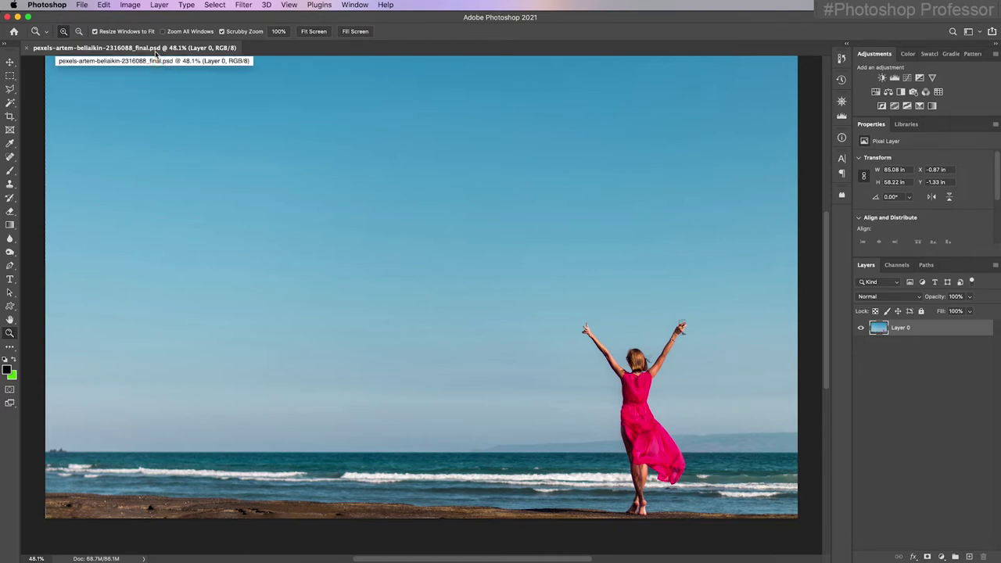
# Open Save As for the final beach photo and pick JPEG from the Format list.
pyautogui.click(82, 6)
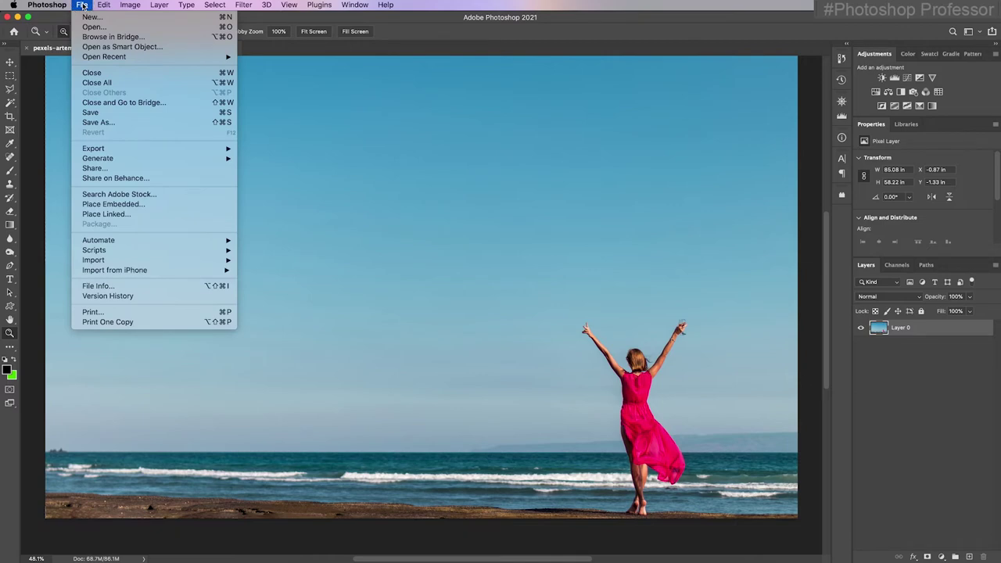
pyautogui.click(117, 122)
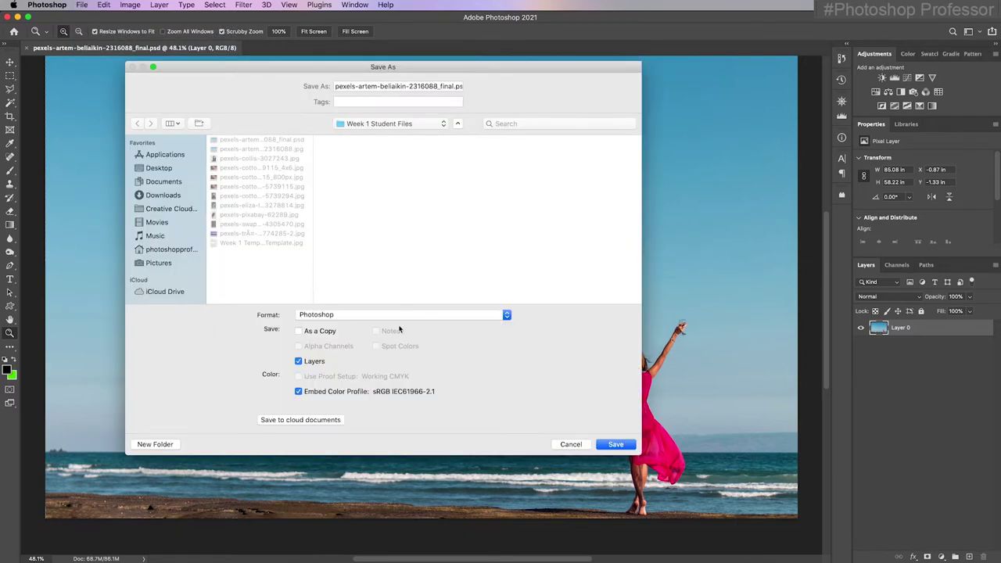
pyautogui.click(492, 315)
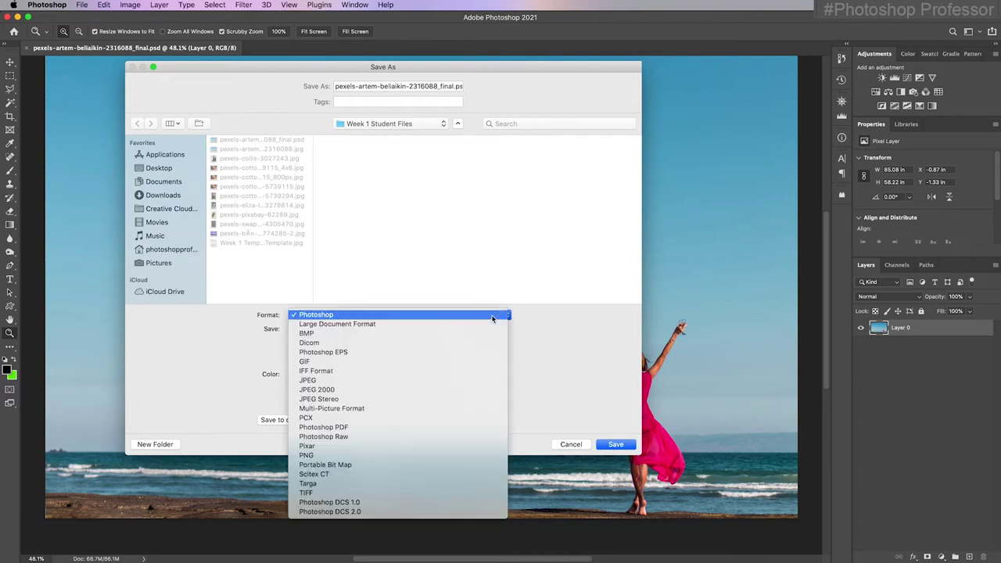
pyautogui.click(457, 382)
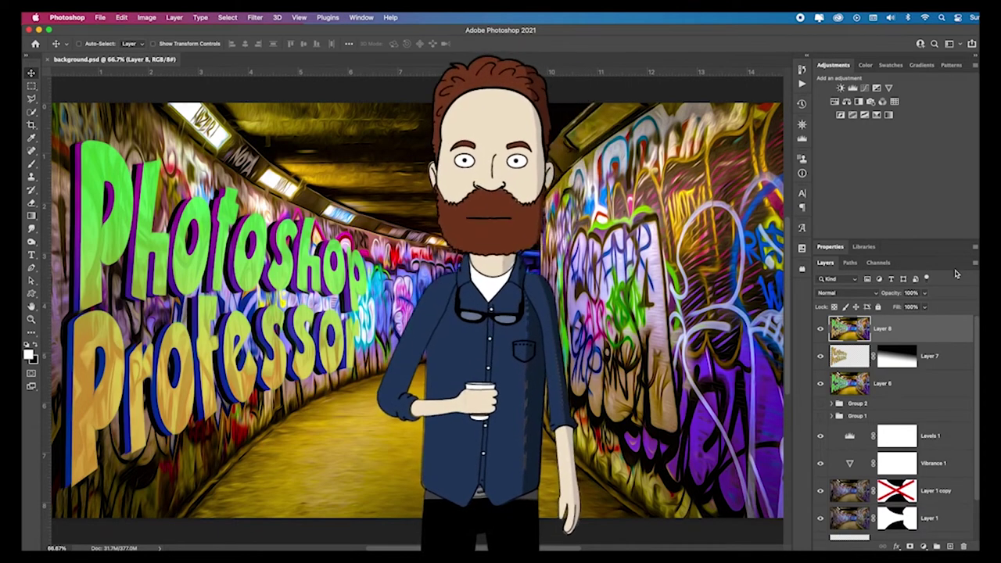
# Switch Save As for background.psd to Save a Copy in JPEG format as background copy.jpg.
pyautogui.click(101, 19)
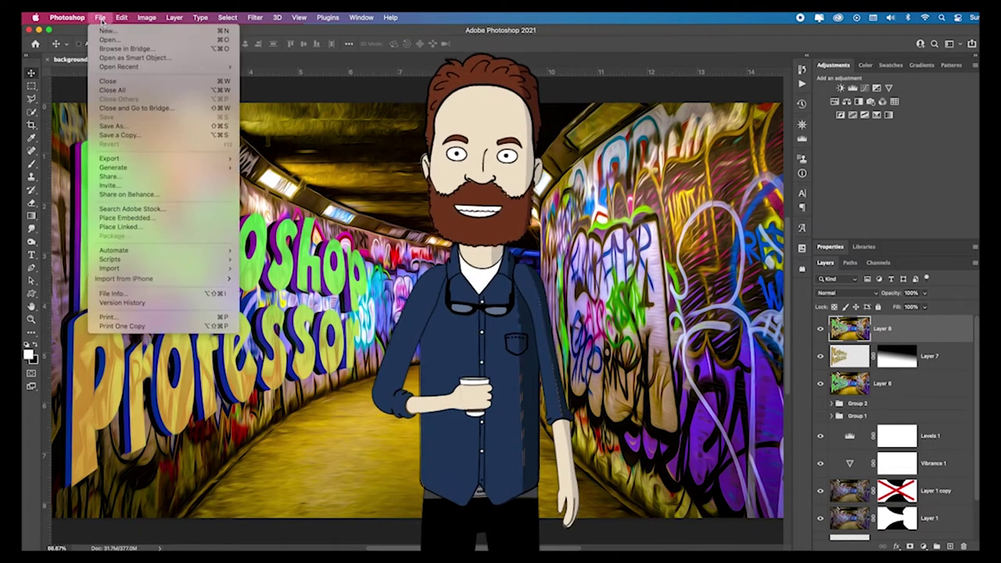
pyautogui.click(113, 126)
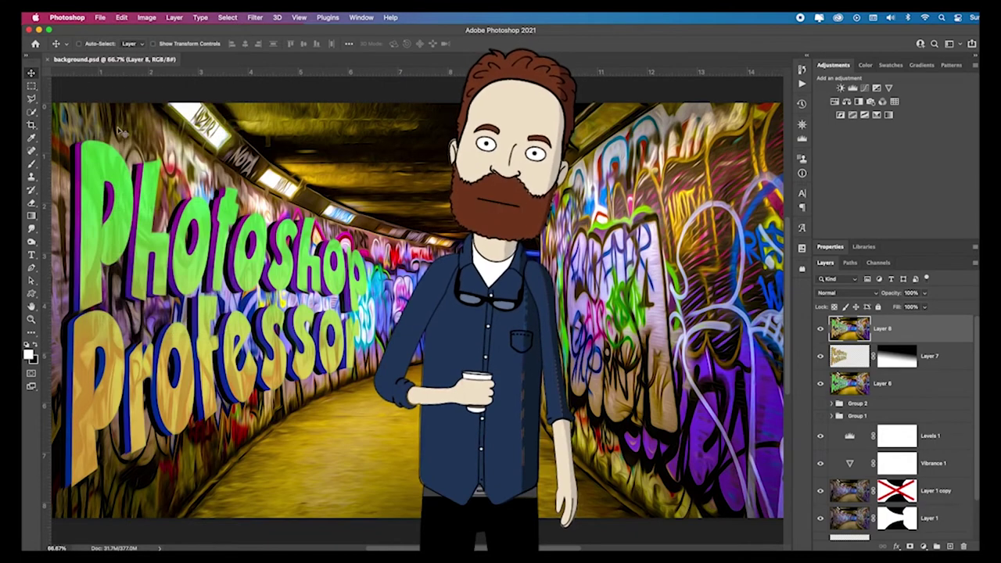
pyautogui.moveTo(589, 40); pyautogui.dragTo(486, 35)
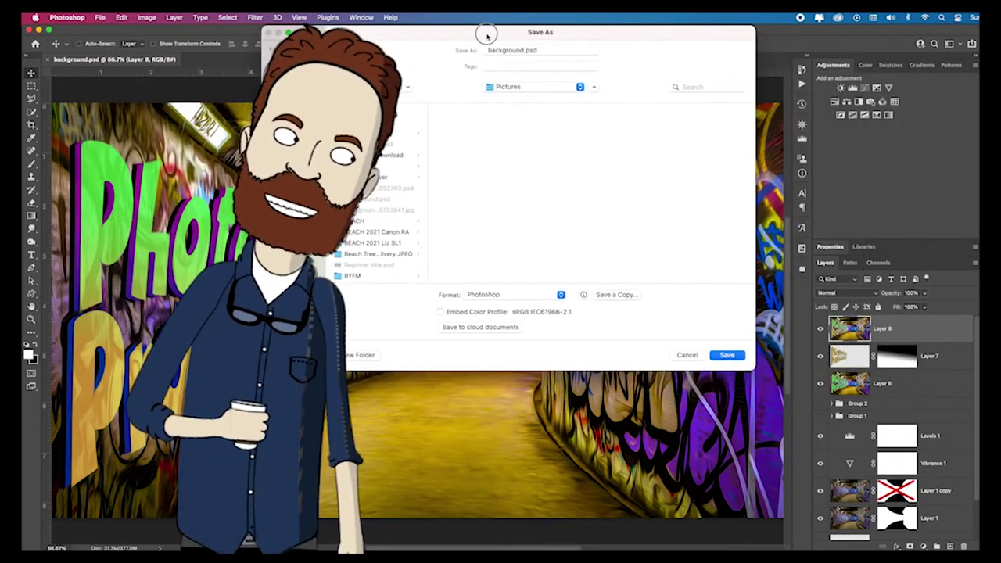
pyautogui.click(561, 295)
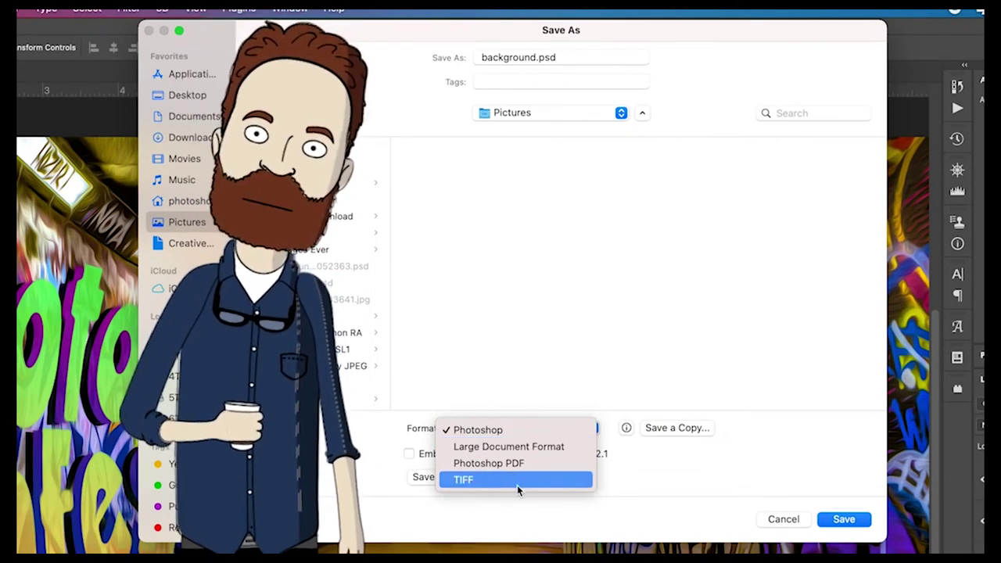
pyautogui.click(685, 495)
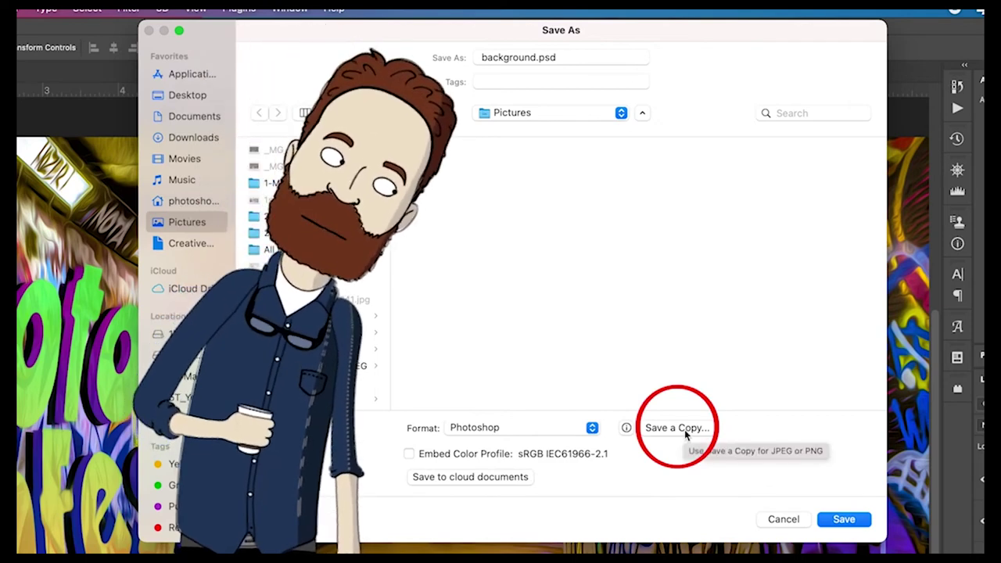
pyautogui.click(685, 433)
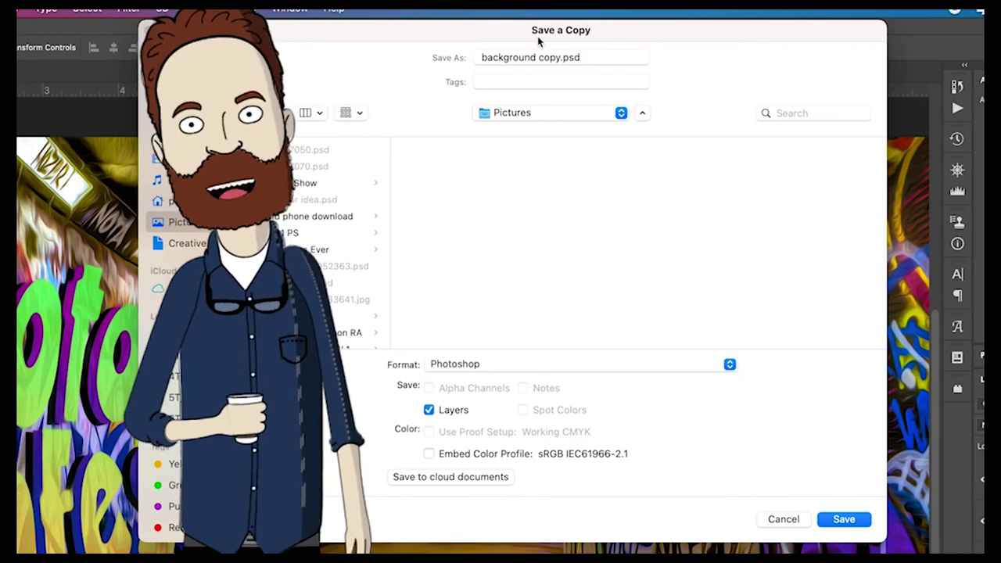
pyautogui.click(498, 368)
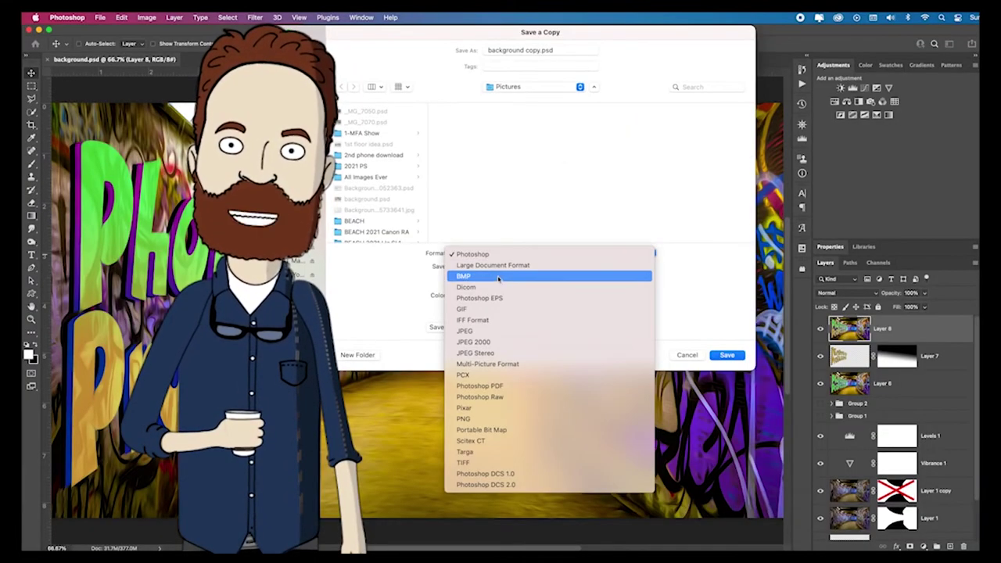
pyautogui.click(495, 331)
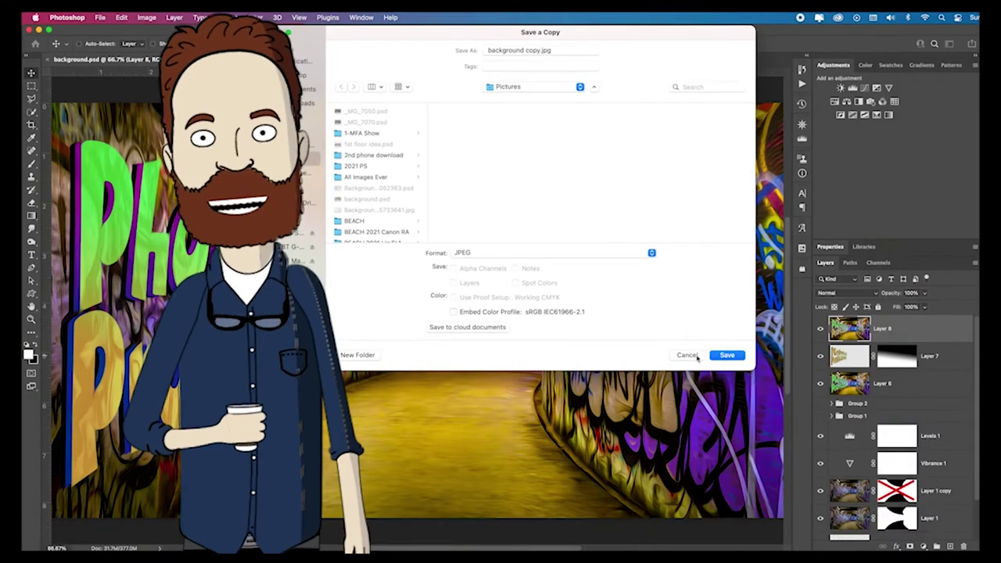
# Cancel the pending save, reopen Save As with Shift+Cmd+S and switch to Save a Copy.
pyautogui.click(821, 519)
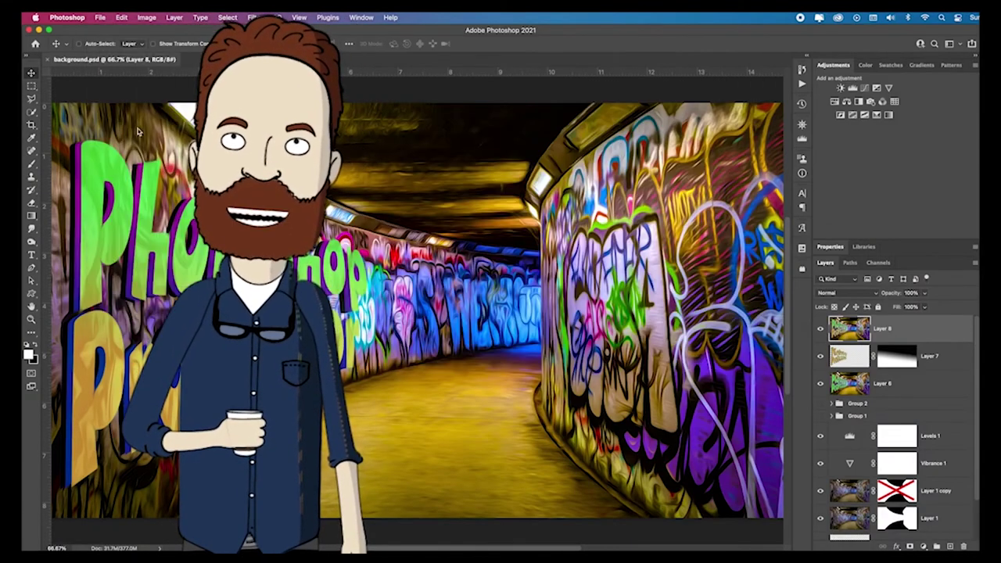
pyautogui.press('super+shift+s')
pyautogui.click(525, 300)
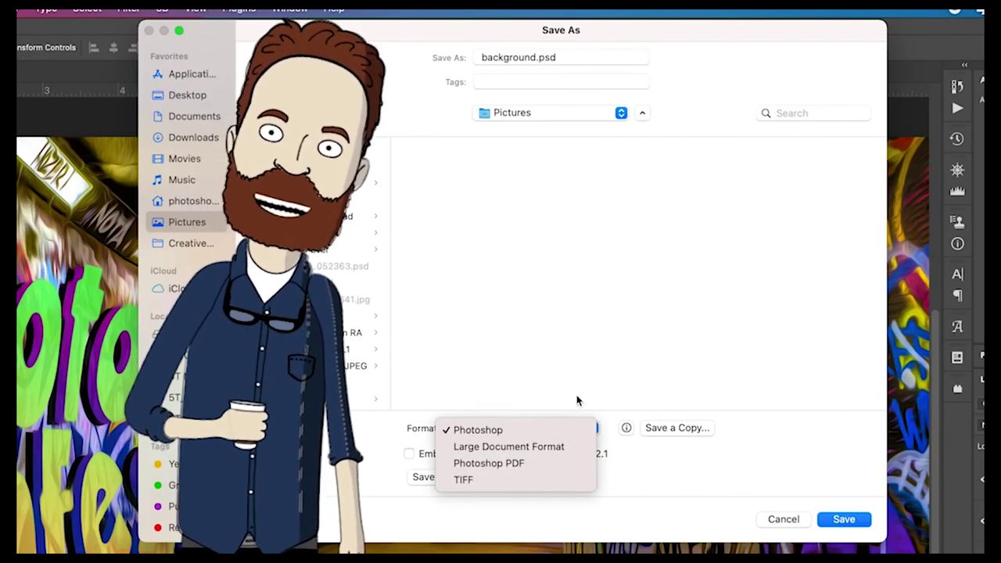
pyautogui.click(685, 430)
pyautogui.click(685, 430)
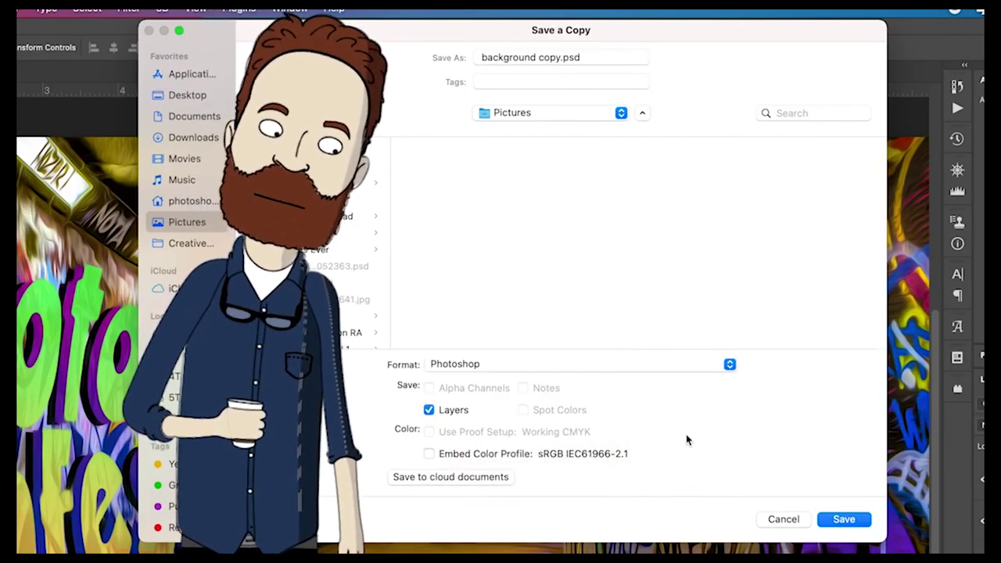
pyautogui.moveTo(416, 36); pyautogui.dragTo(290, 136)
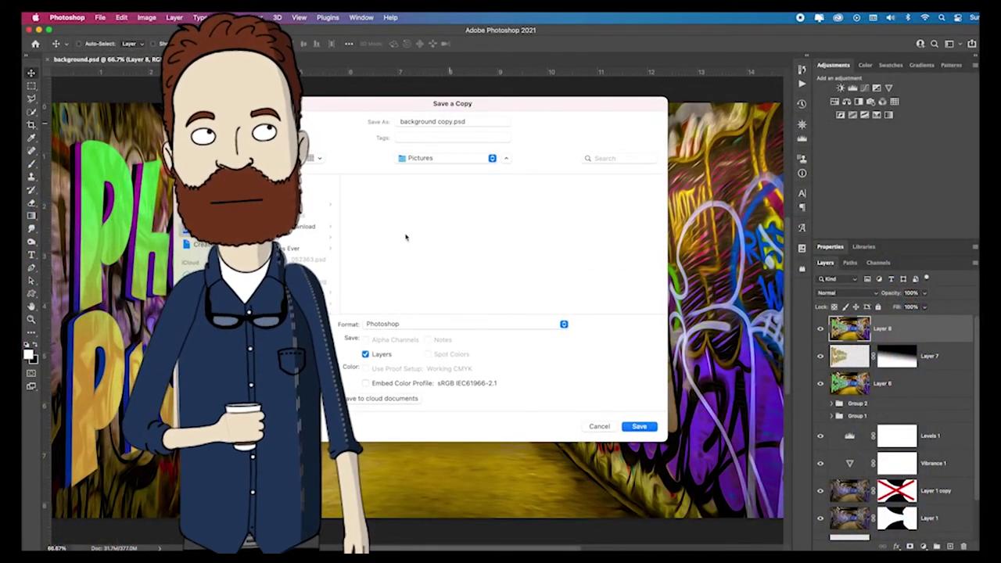
# Save the background copy as JPEG, accepting quality 12 in JPEG Options.
pyautogui.click(425, 323)
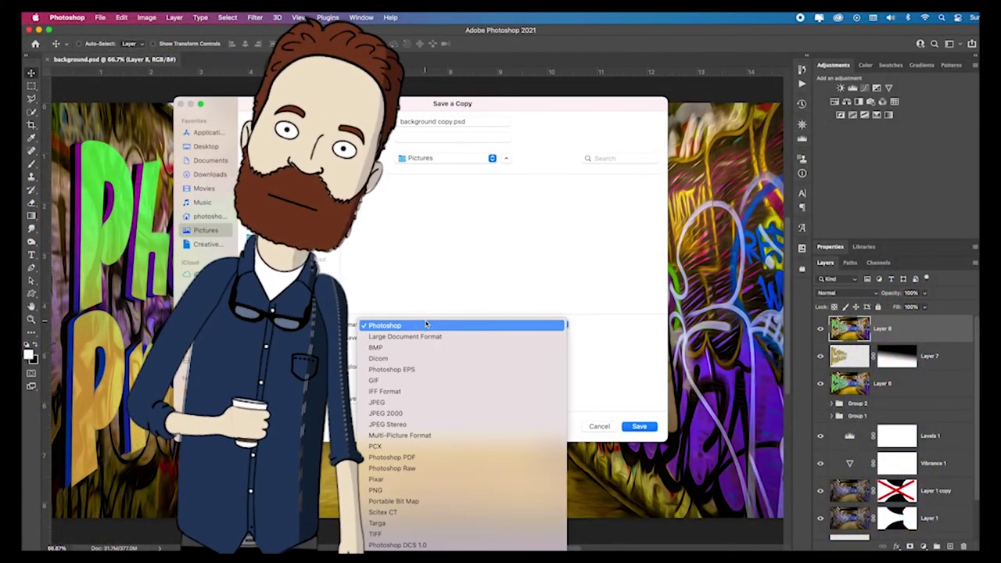
pyautogui.click(414, 403)
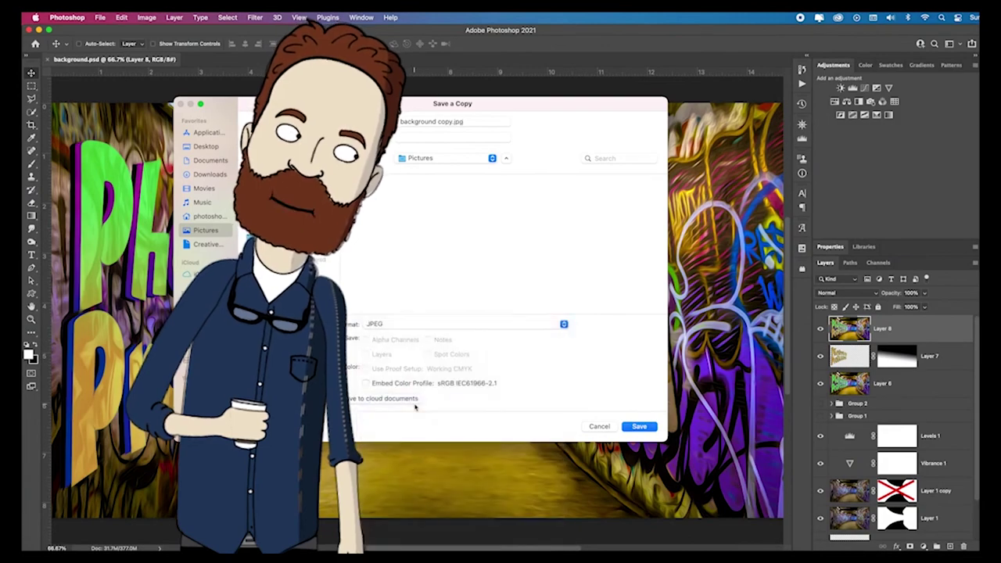
pyautogui.click(643, 426)
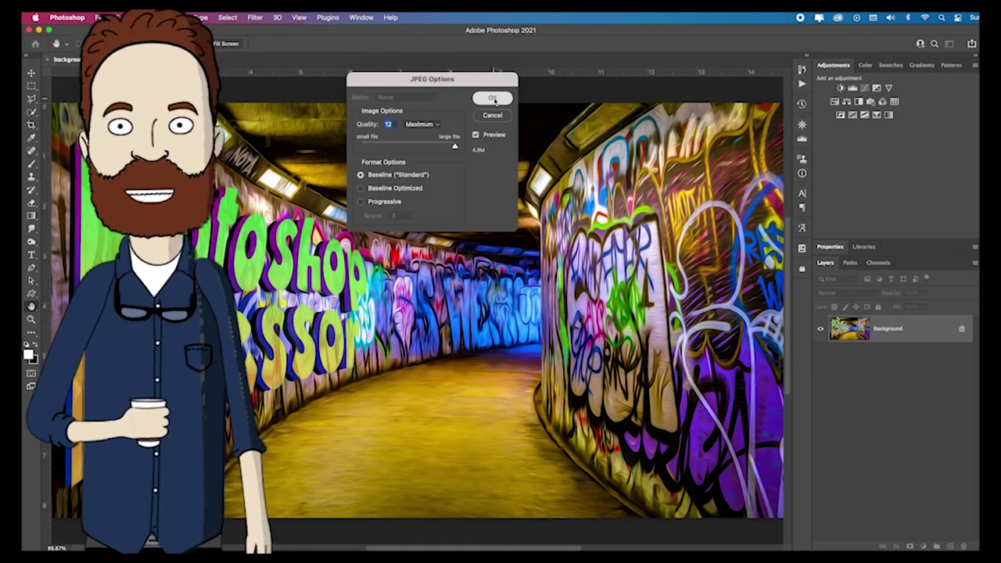
pyautogui.click(661, 109)
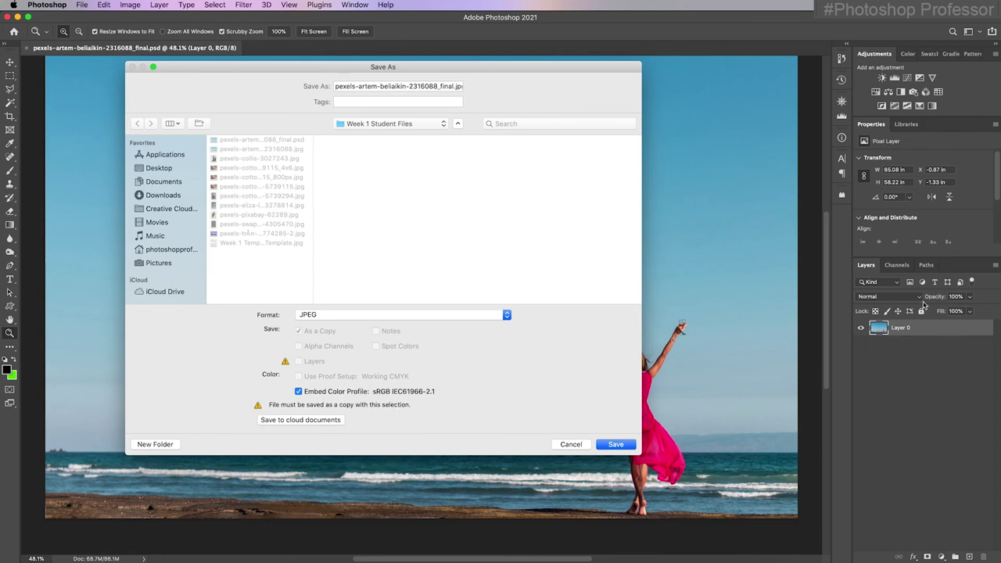
# Save the beach photo as JPEG pexels-artem-beliaikin-2316088_final.jpg with the sRGB profile embedded.
pyautogui.click(616, 444)
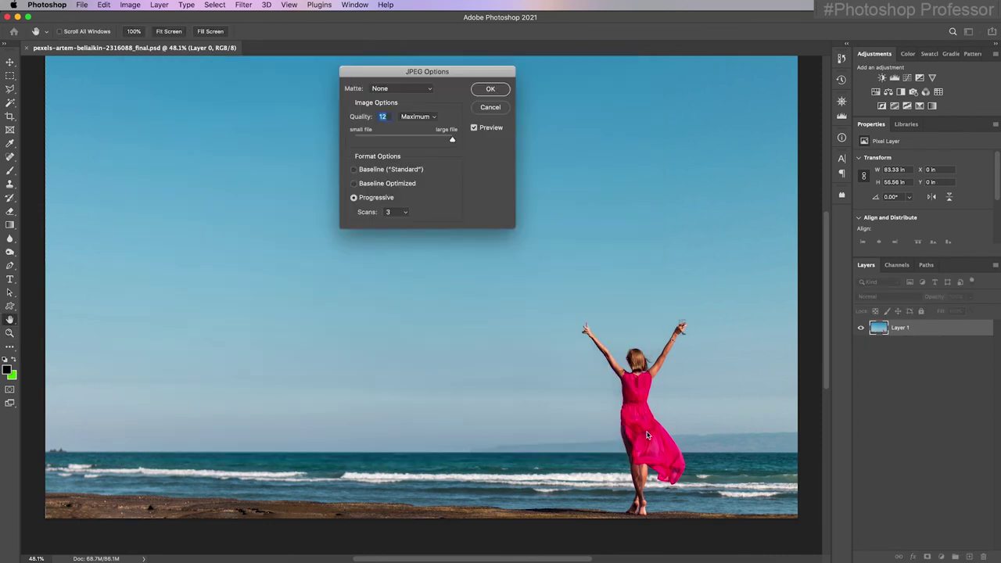